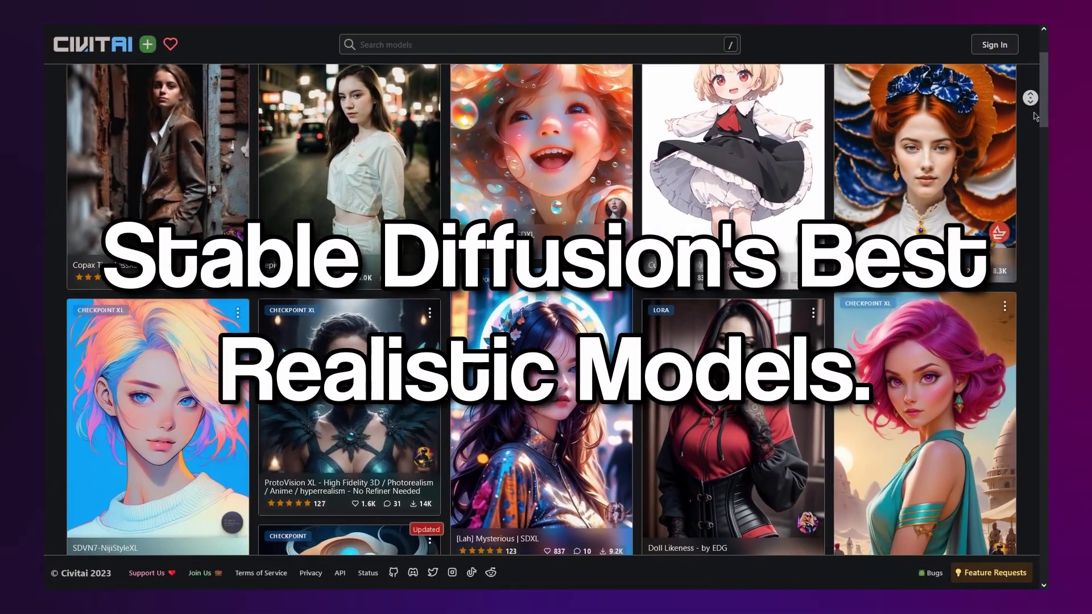
- Advance the Realistic Vision V5.1 example carousel and scroll down to its community gallery
{"action": "scroll", "coordinate": [1009, 117], "scroll_direction": "down", "scroll_amount": 2}
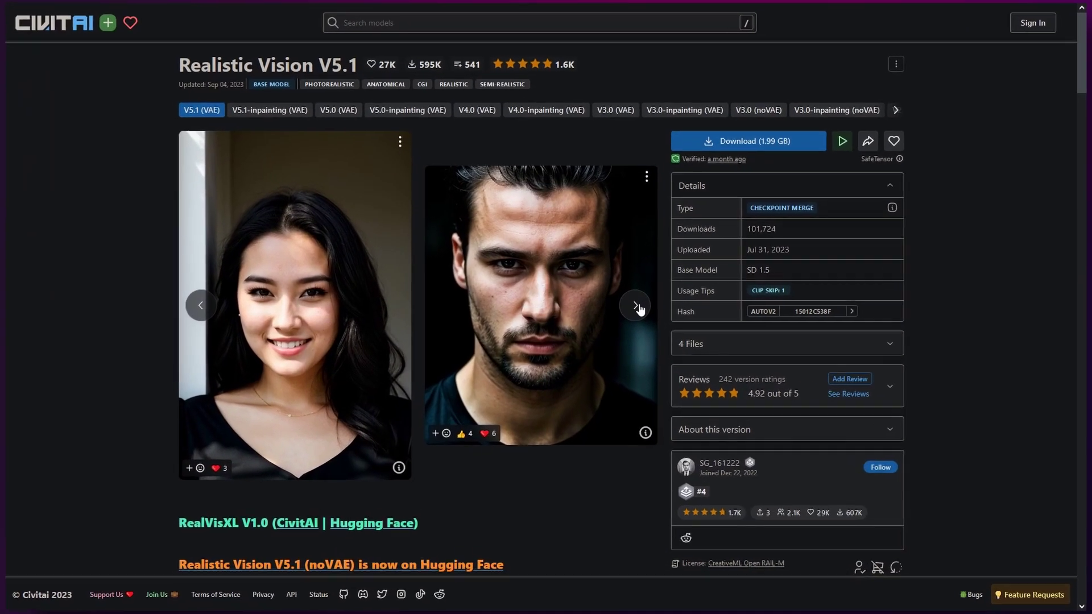
{"action": "left_click", "coordinate": [626, 307]}
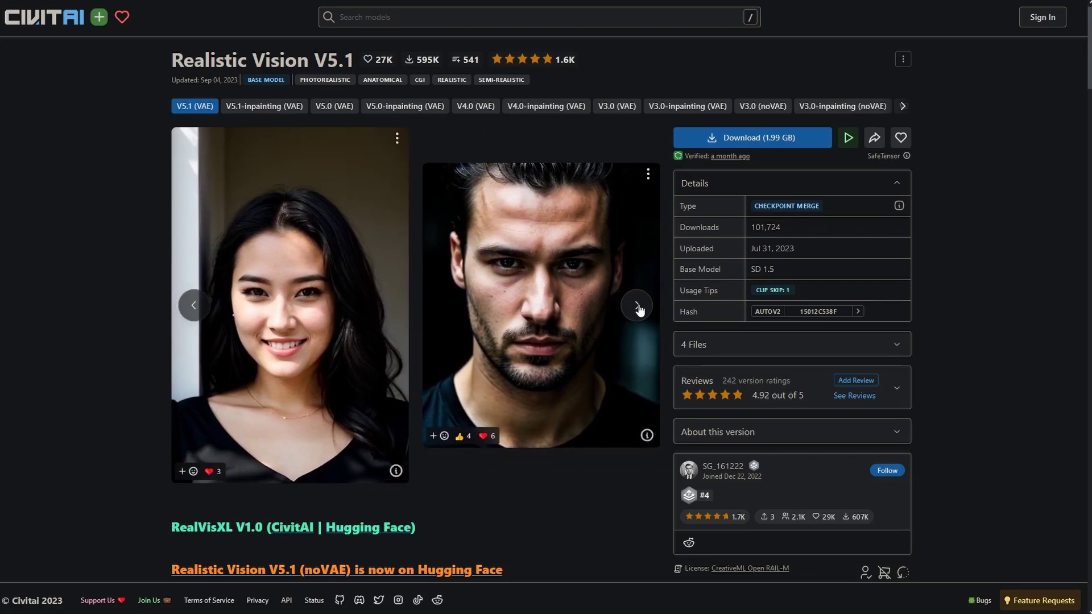
{"action": "scroll", "coordinate": [638, 309], "scroll_direction": "down", "scroll_amount": 14}
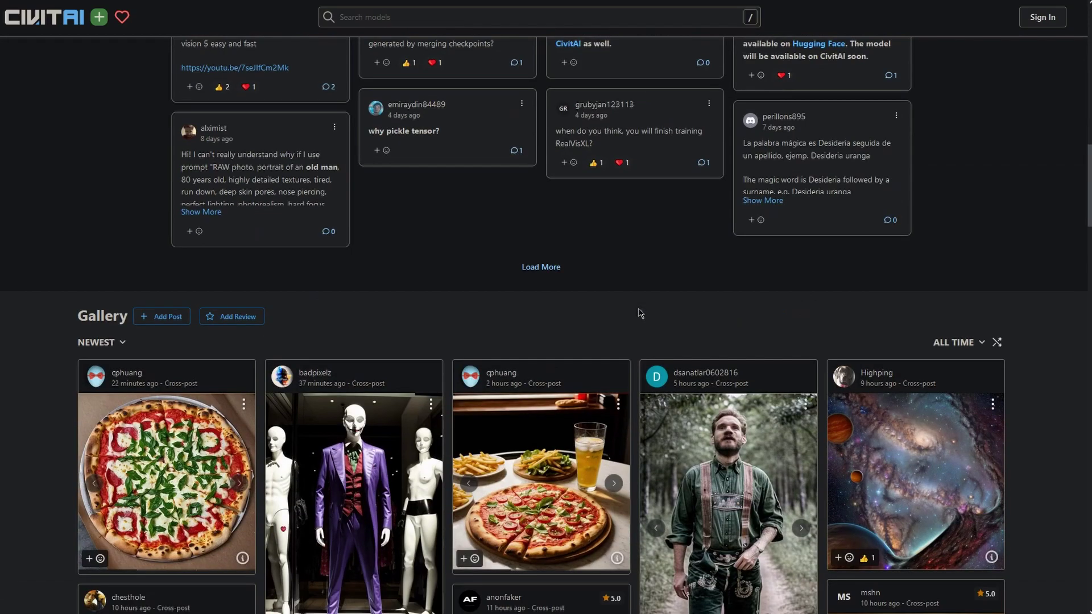
{"action": "scroll", "coordinate": [640, 312], "scroll_direction": "down", "scroll_amount": 3}
{"action": "scroll", "coordinate": [640, 313], "scroll_direction": "down", "scroll_amount": 3}
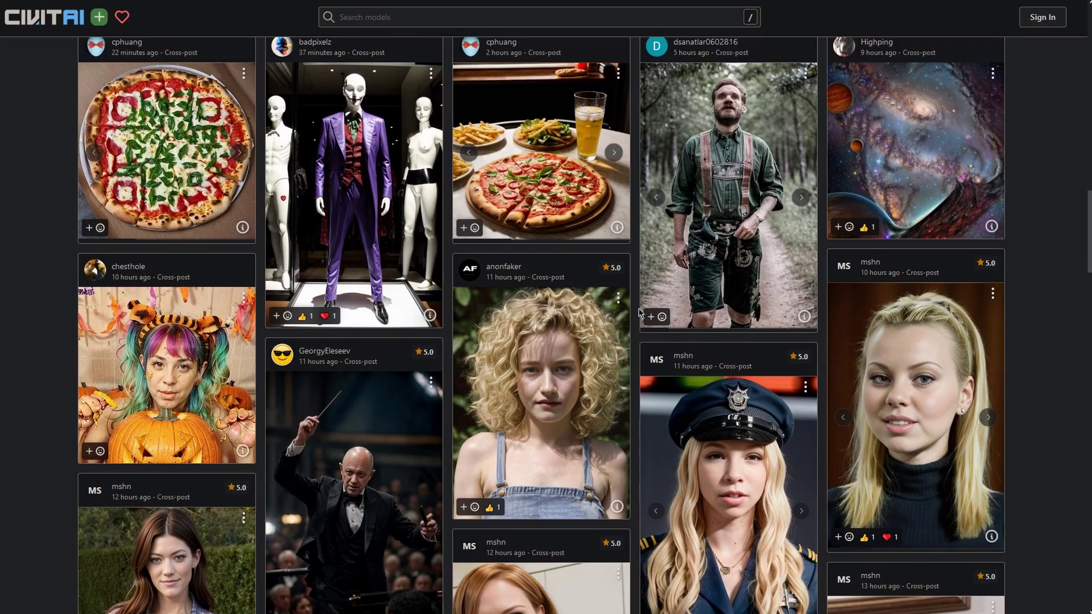
{"action": "scroll", "coordinate": [640, 313], "scroll_direction": "down", "scroll_amount": 8}
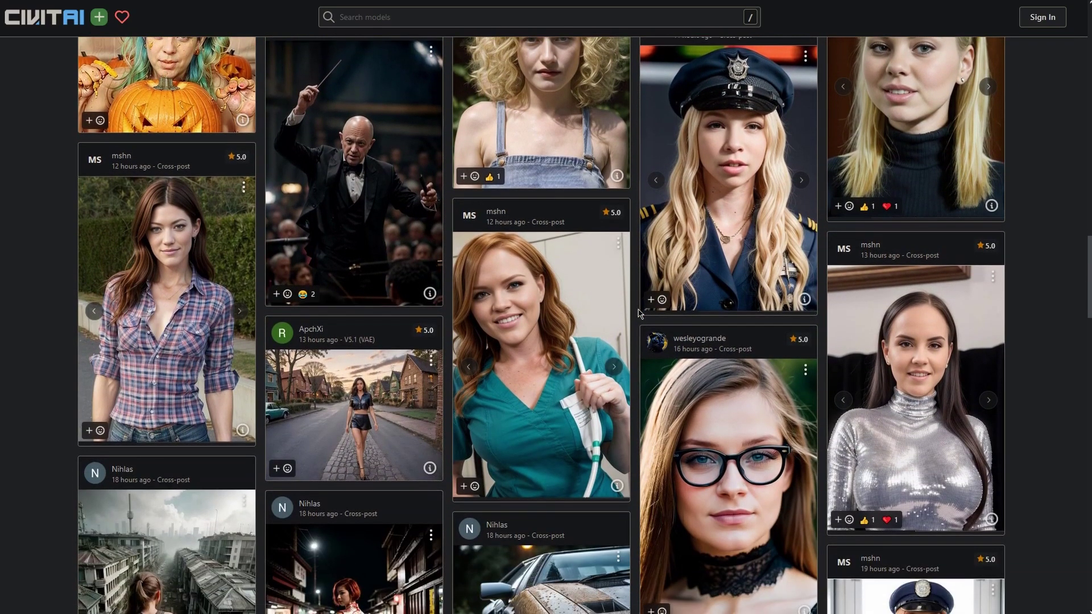
{"action": "scroll", "coordinate": [638, 313], "scroll_direction": "down", "scroll_amount": 8}
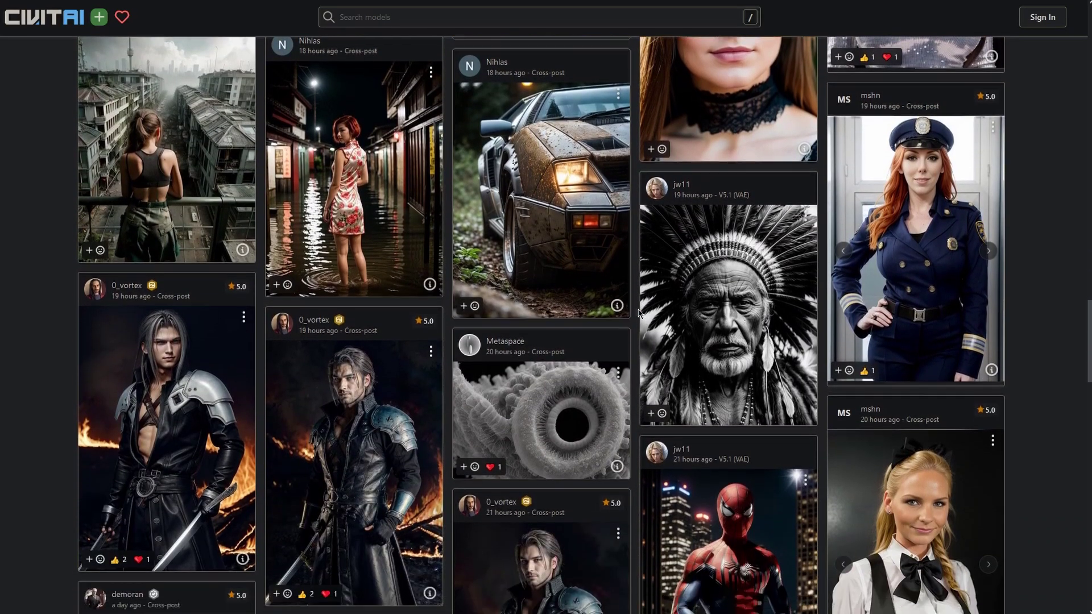
{"action": "scroll", "coordinate": [639, 313], "scroll_direction": "down", "scroll_amount": 6}
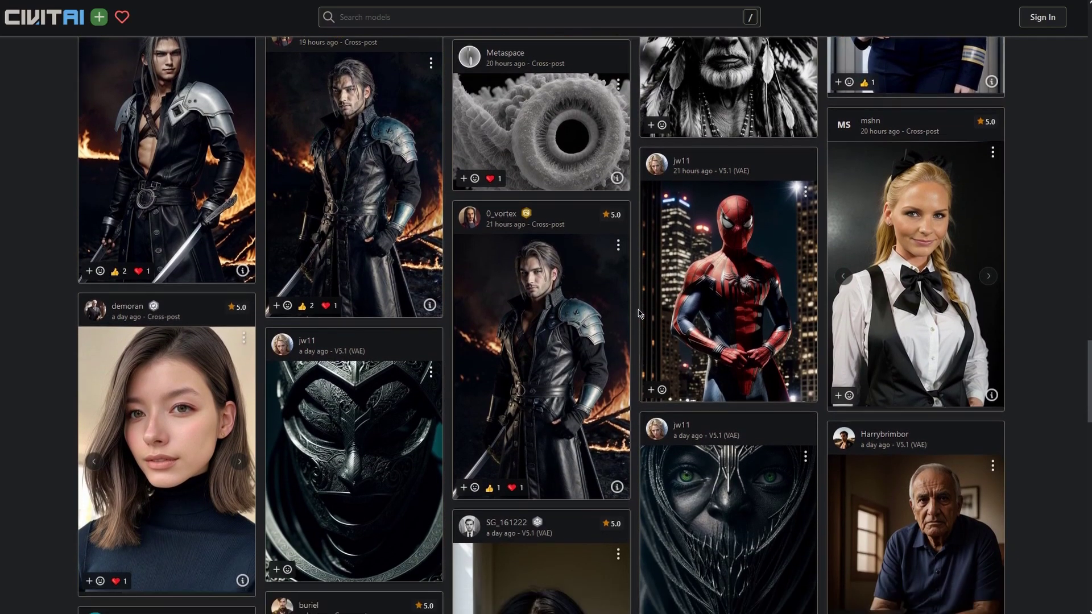
{"action": "scroll", "coordinate": [639, 313], "scroll_direction": "down", "scroll_amount": 4}
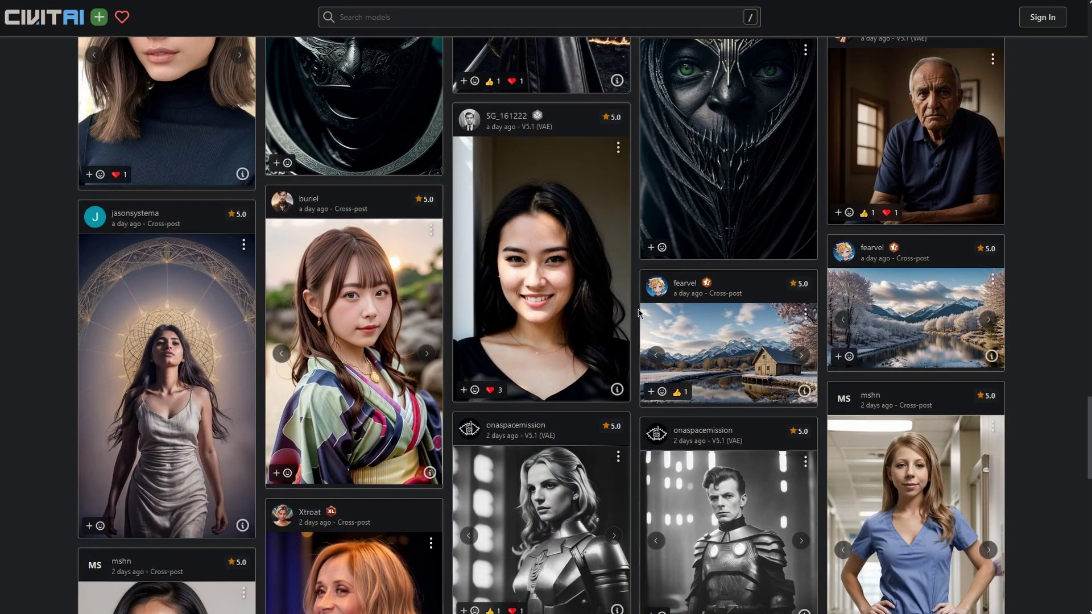
{"action": "left_click", "coordinate": [571, 293]}
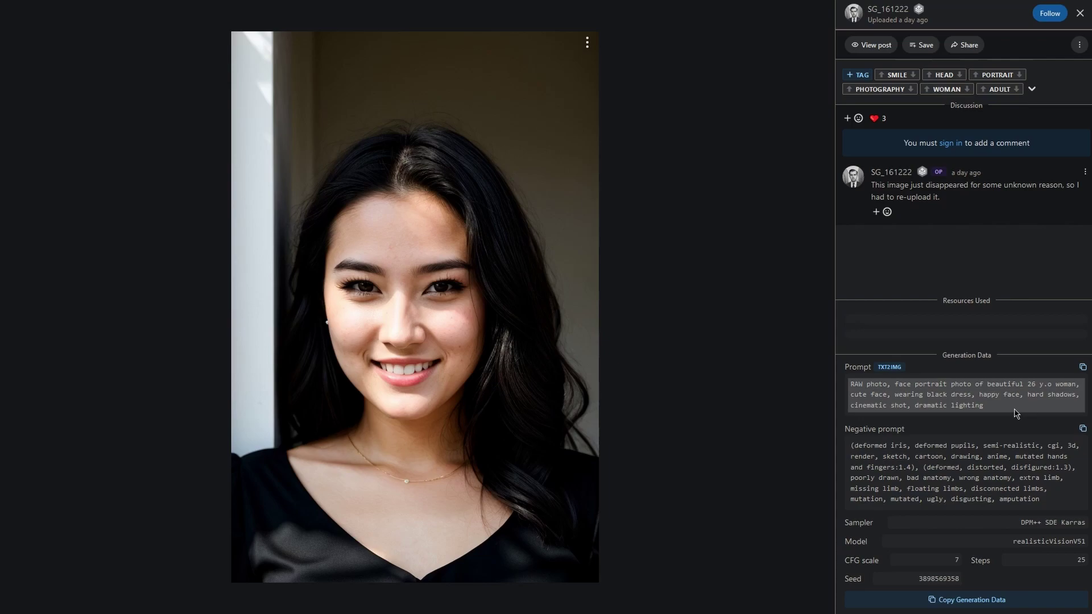
{"action": "key", "text": "Escape"}
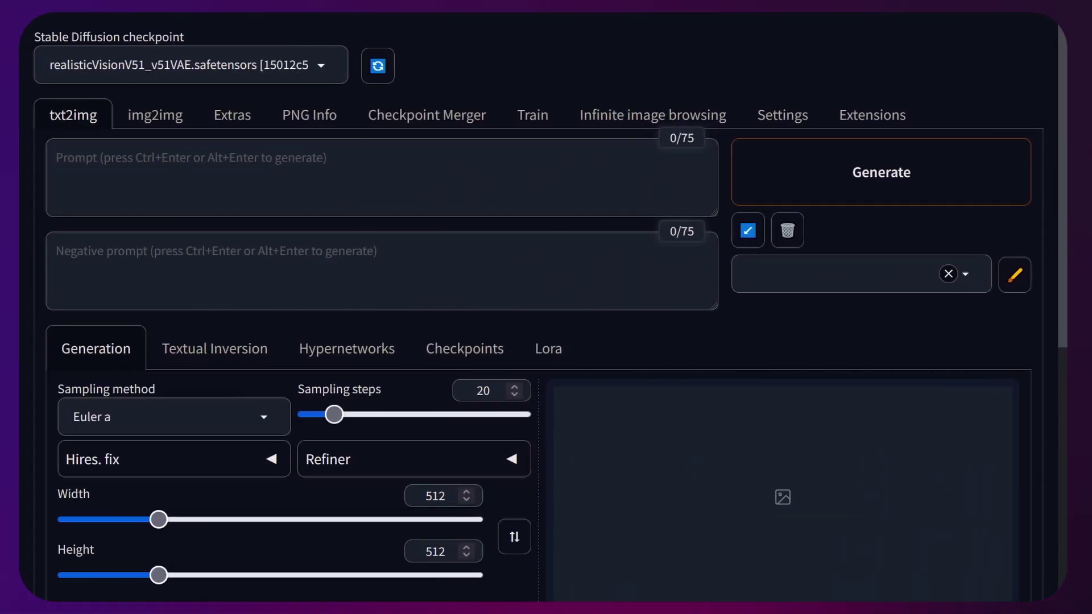
- Enter prompt 'masterpiece, best quality, 4k' and negative prompt '3d render, cgi, semi-realistic'
{"action": "left_click", "coordinate": [490, 210]}
{"action": "type", "text": "mas"}
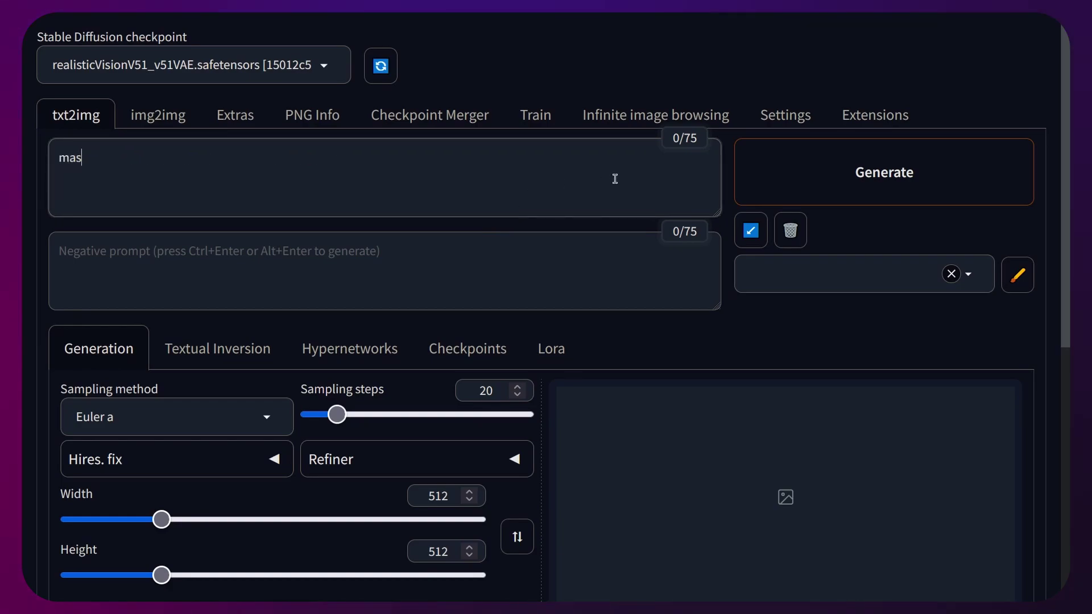
{"action": "type", "text": "terpiece, best qual"}
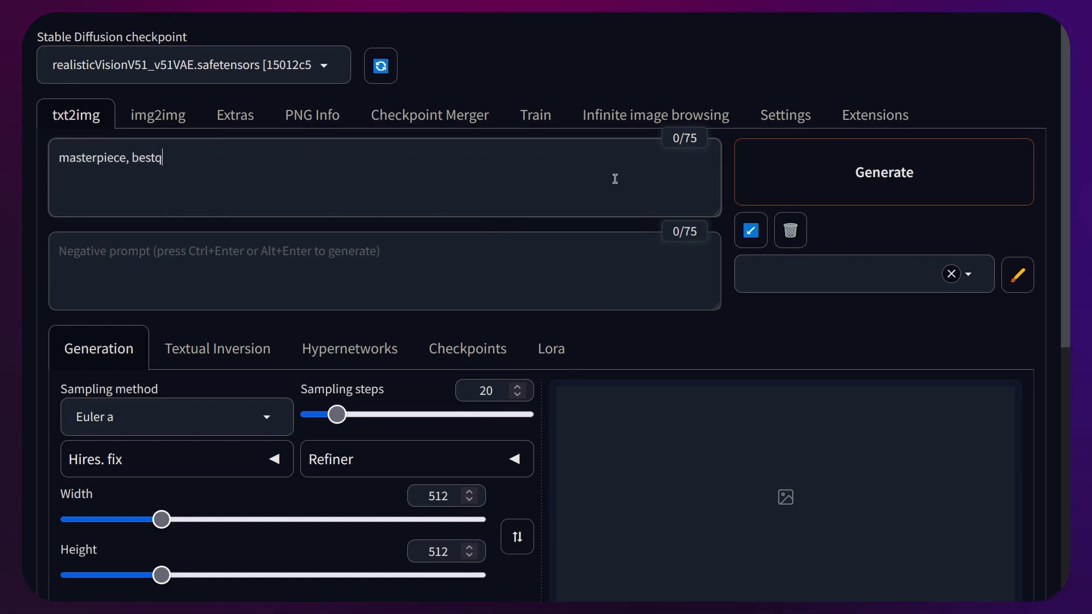
{"action": "type", "text": "ity"}
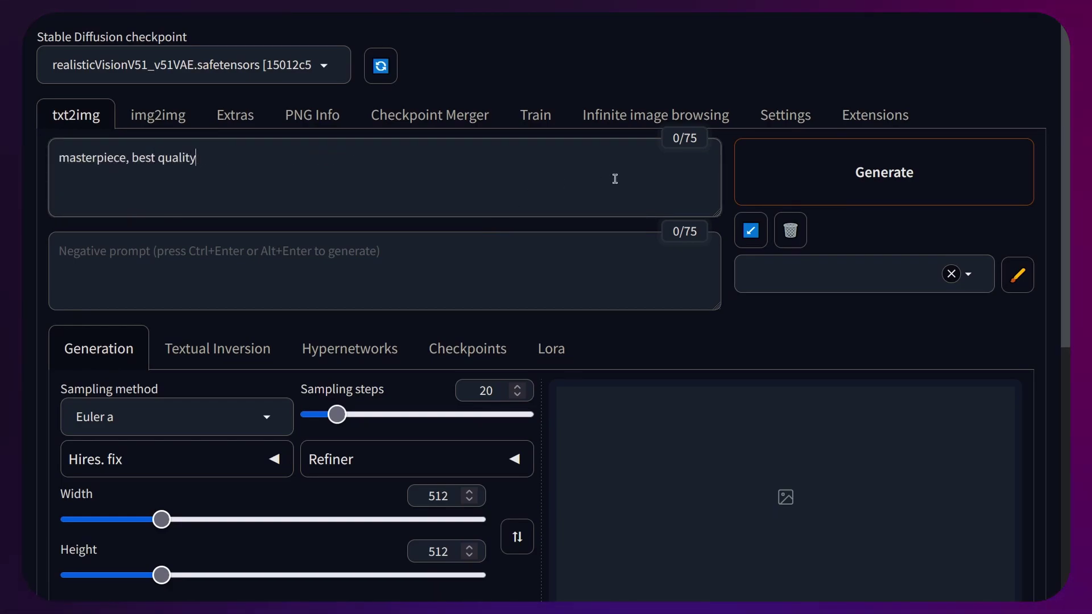
{"action": "type", "text": ", 4k"}
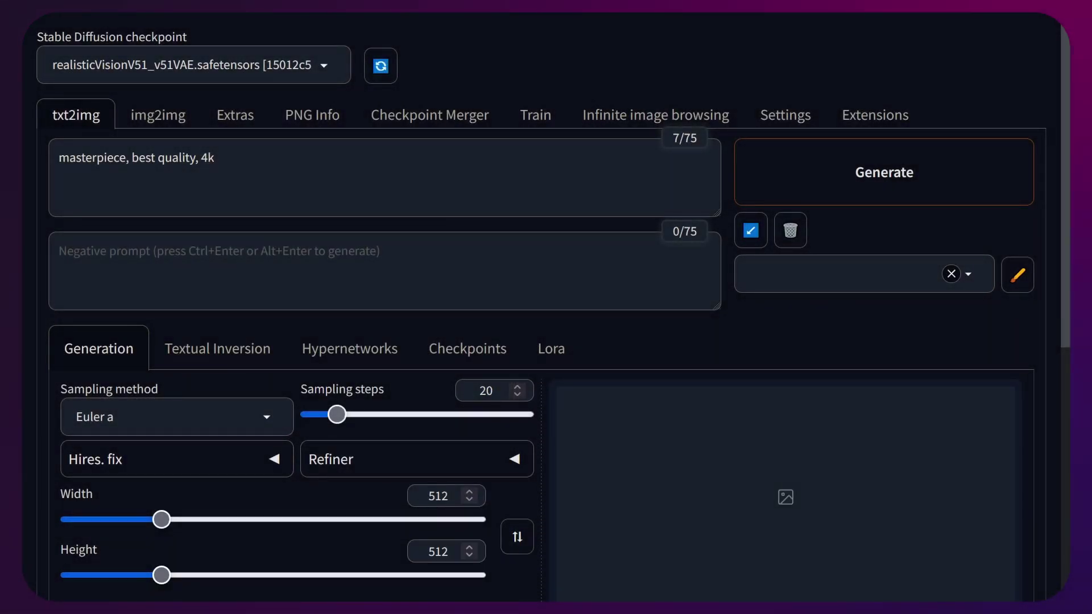
{"action": "left_click", "coordinate": [365, 273]}
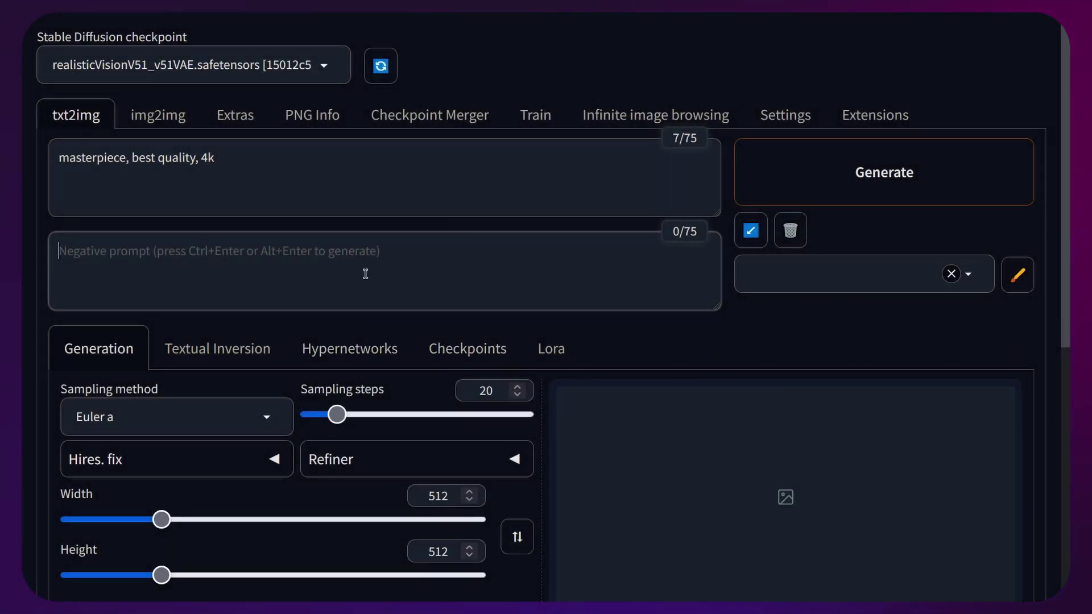
{"action": "type", "text": "3d render, cg"}
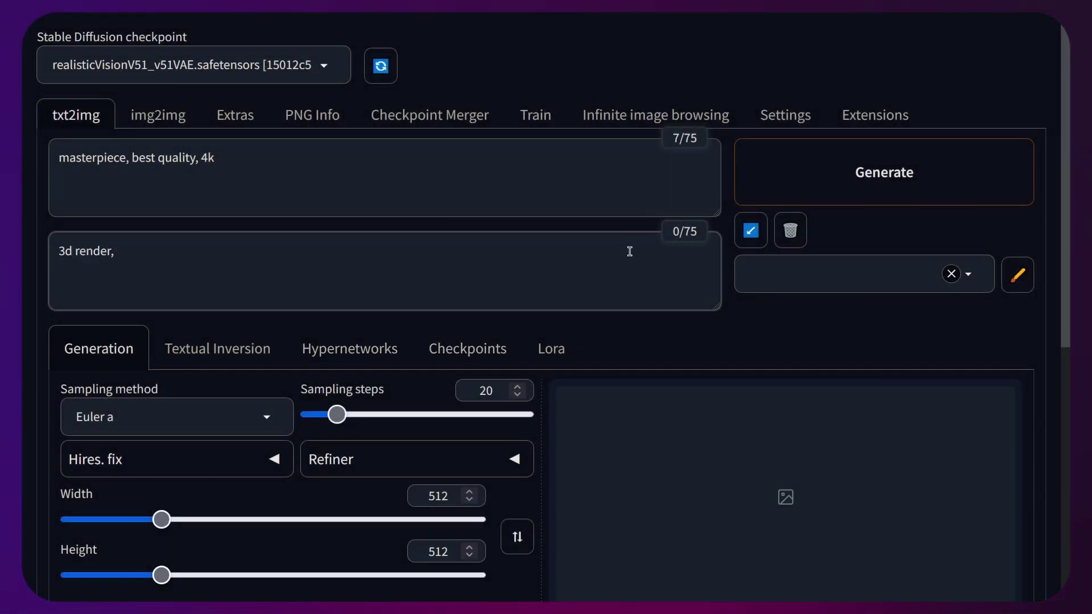
{"action": "type", "text": "i, semi-realistic"}
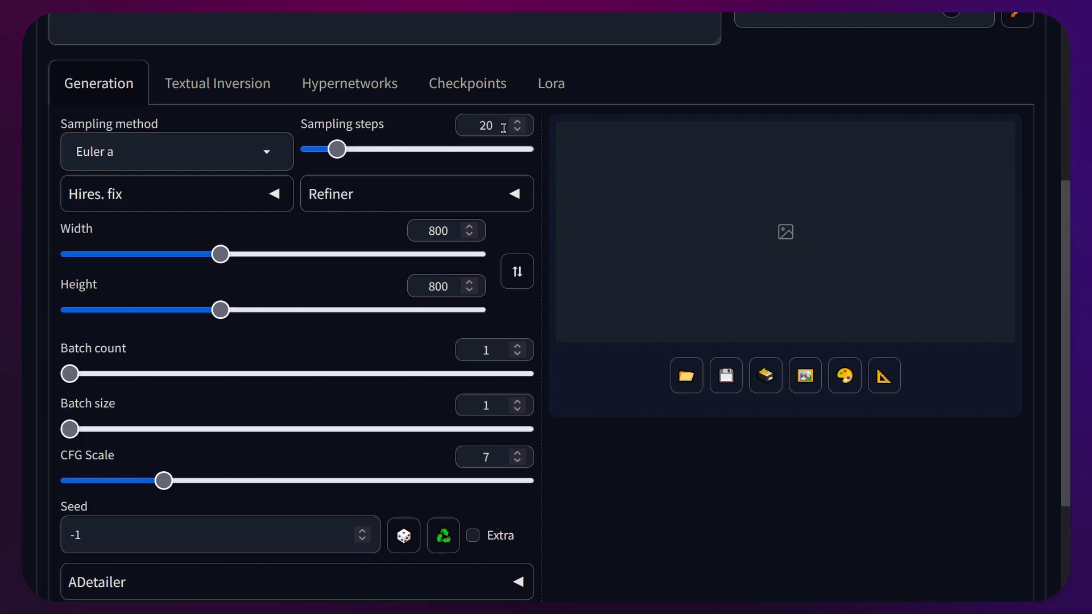
- Replace the sampling step count and select the X/Y/Z plot script
{"action": "left_click_drag", "start_coordinate": [503, 128], "coordinate": [446, 114]}
{"action": "type", "text": "30"}
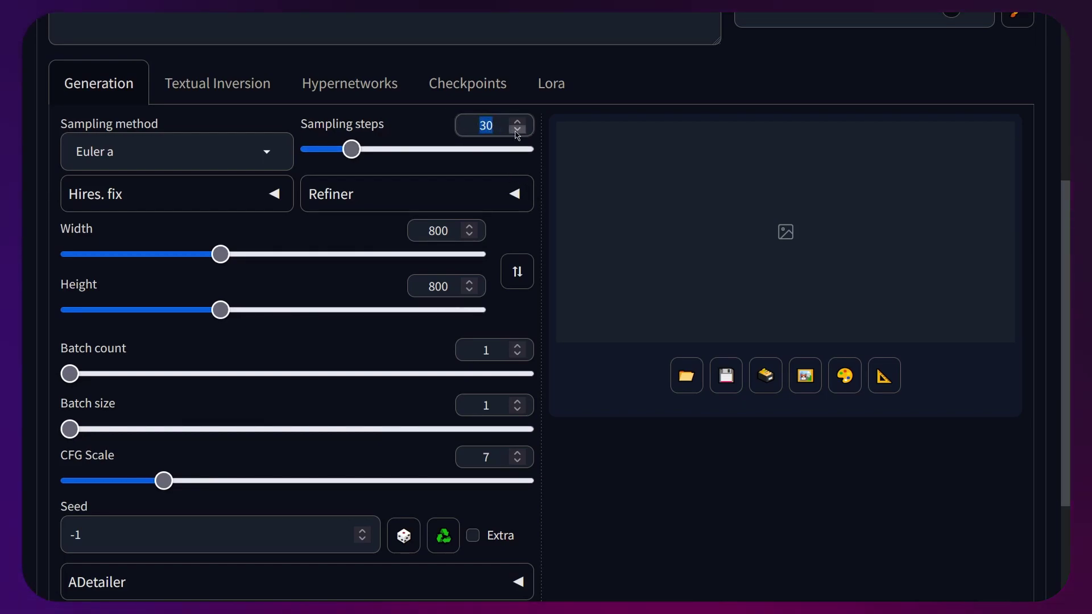
{"action": "type", "text": "50"}
{"action": "scroll", "coordinate": [577, 110], "scroll_direction": "down", "scroll_amount": 3}
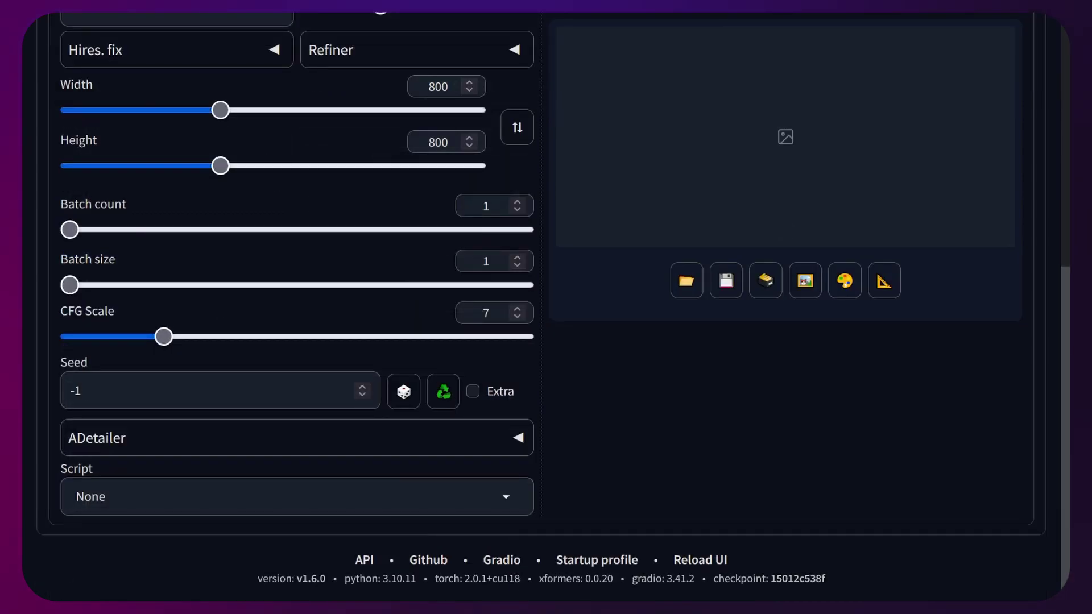
{"action": "left_click", "coordinate": [500, 506]}
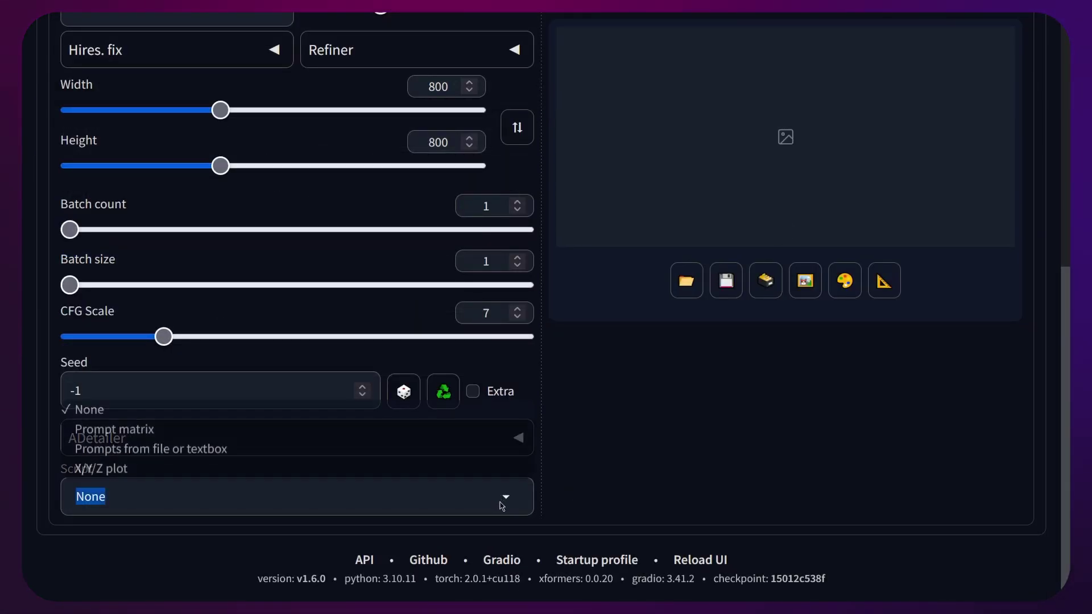
{"action": "left_click", "coordinate": [186, 467]}
- Make the X axis vary Steps with values 20, 30, 47
{"action": "scroll", "coordinate": [219, 483], "scroll_direction": "down", "scroll_amount": 3}
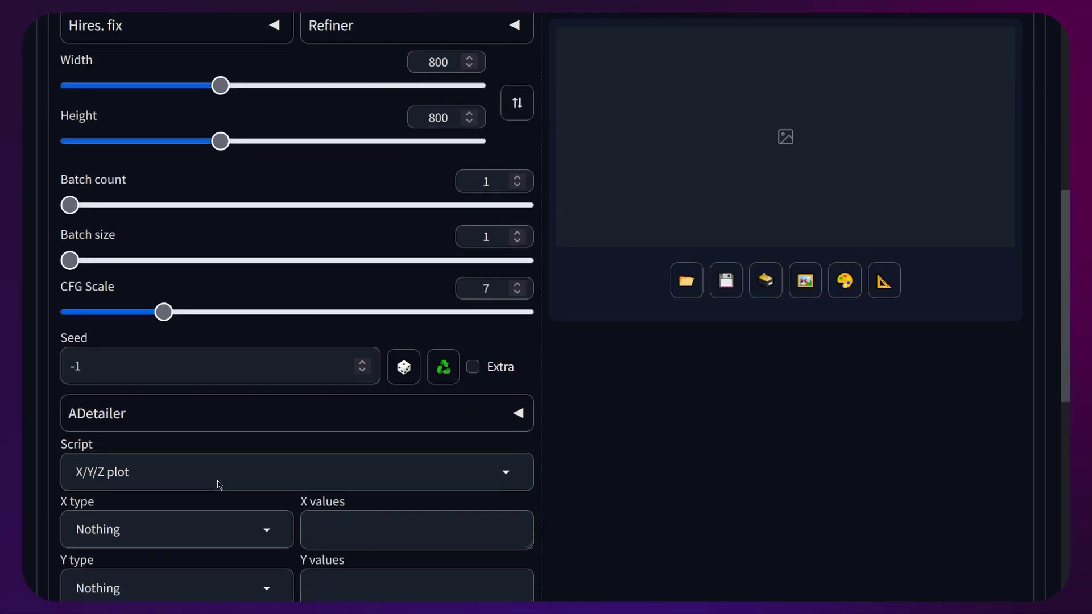
{"action": "left_click", "coordinate": [177, 379]}
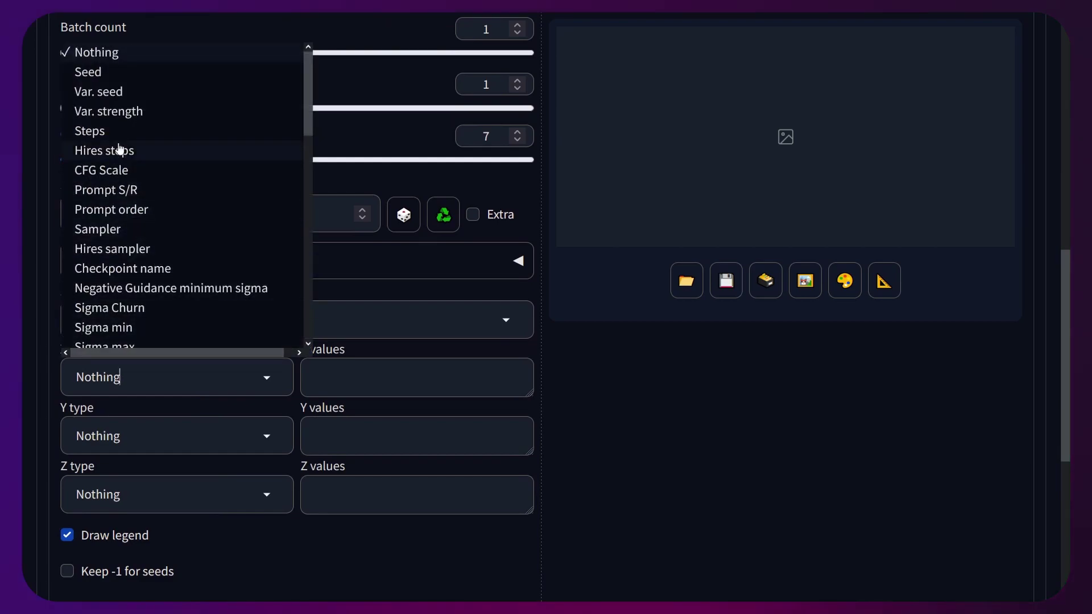
{"action": "left_click", "coordinate": [105, 132]}
{"action": "left_click", "coordinate": [388, 371]}
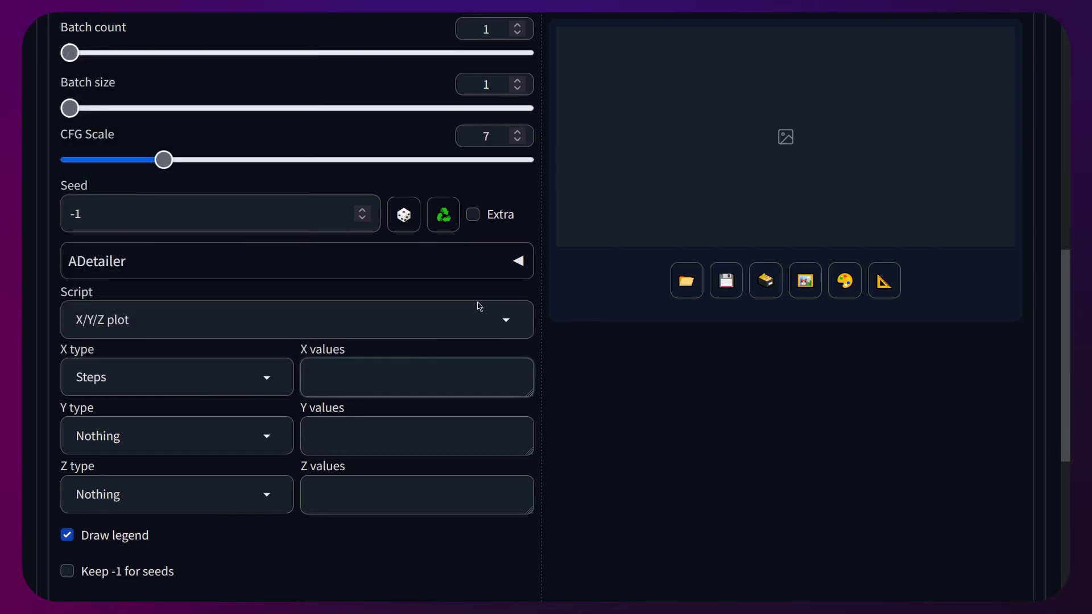
{"action": "type", "text": "20, 30, 47"}
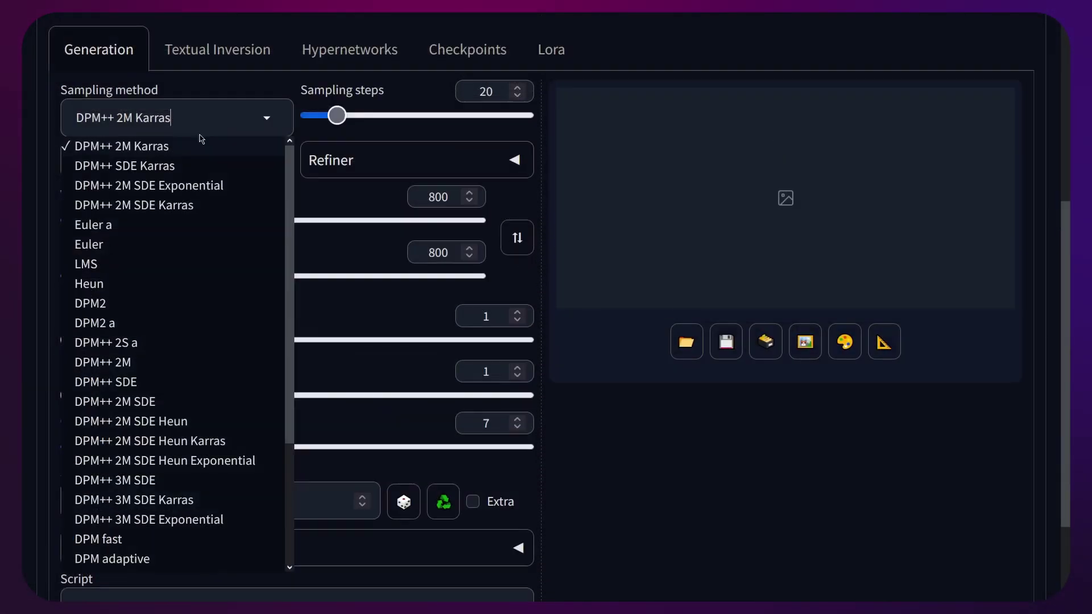
- Switch the sampler to DPM++ 2M SDE Karras and lower CFG Scale to 5.5
{"action": "left_click", "coordinate": [187, 206]}
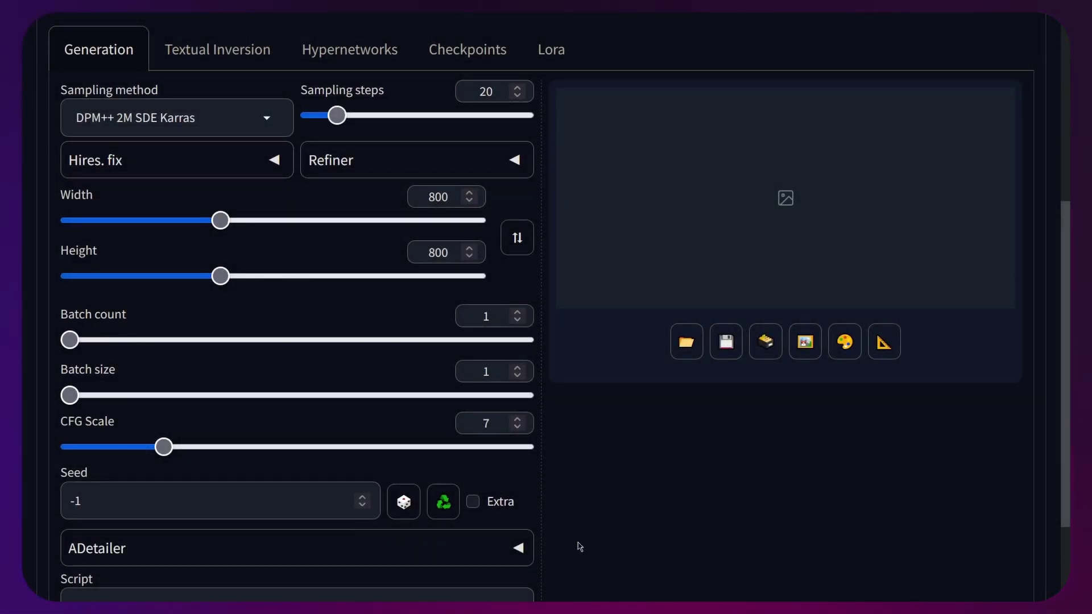
{"action": "mouse_move", "coordinate": [166, 453]}
{"action": "left_mouse_down"}
{"action": "mouse_move", "coordinate": [132, 455]}
{"action": "mouse_move", "coordinate": [180, 456]}
{"action": "left_mouse_up"}
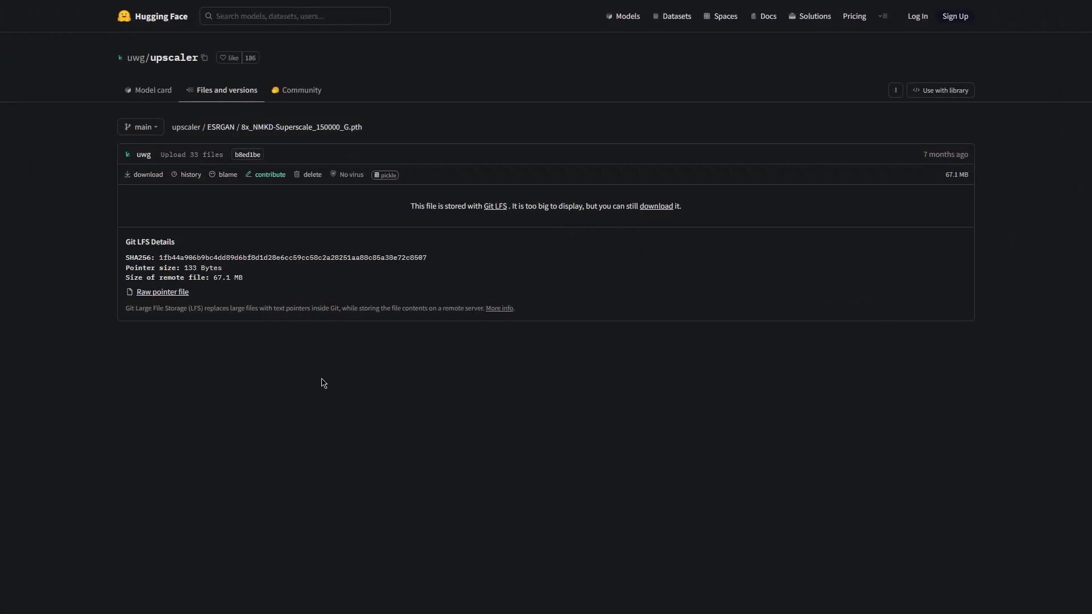
- Download 8x_NMKD-Superscale_150000_G.pth and save it into stable-diffusion-webui/models/ESRGAN
{"action": "left_click", "coordinate": [147, 174]}
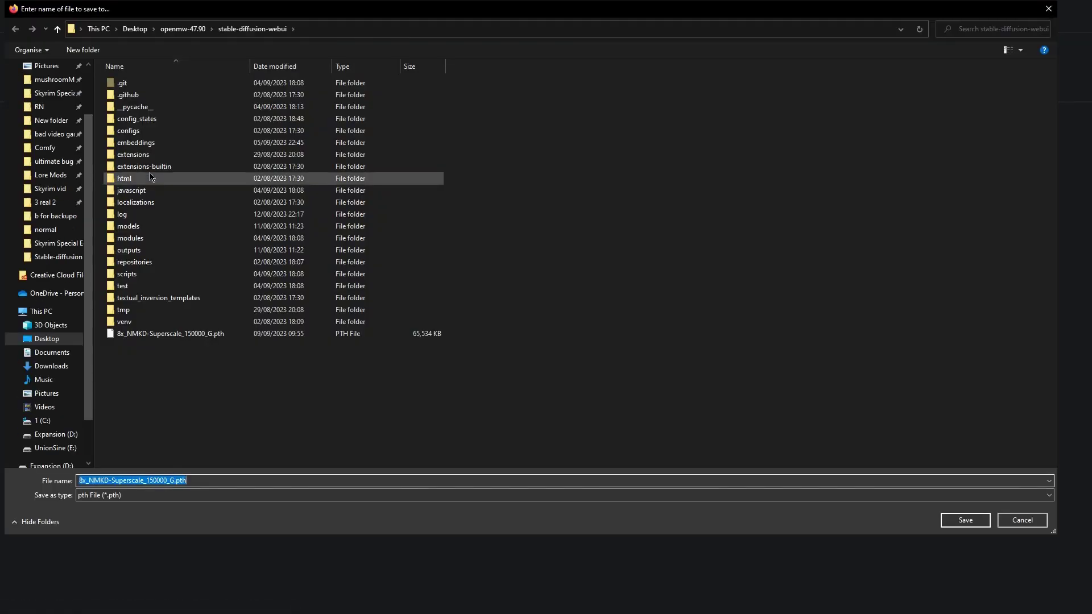
{"action": "double_click", "coordinate": [136, 228]}
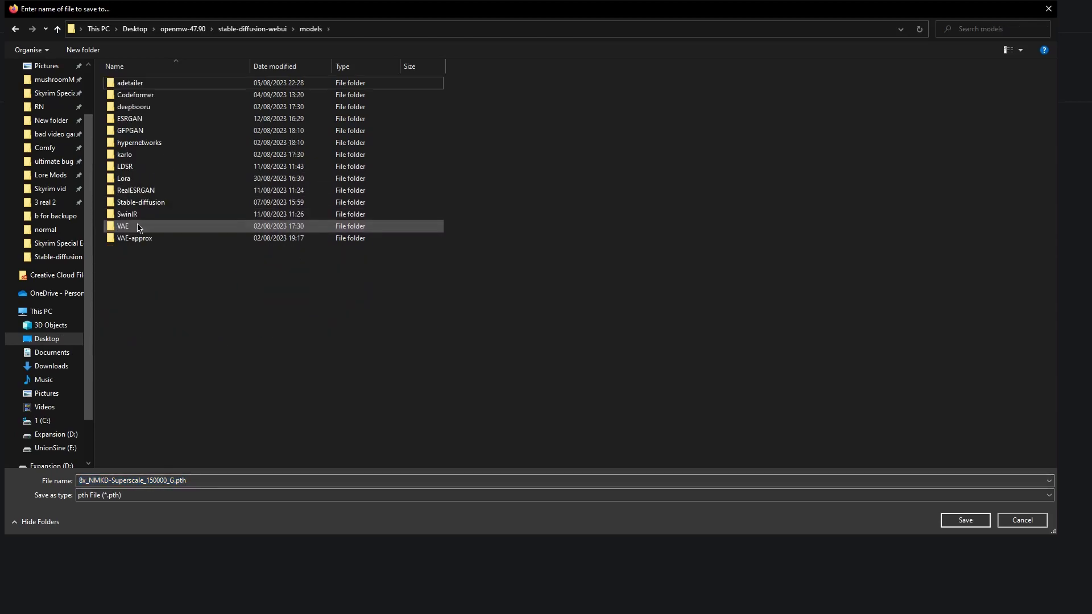
{"action": "double_click", "coordinate": [135, 119]}
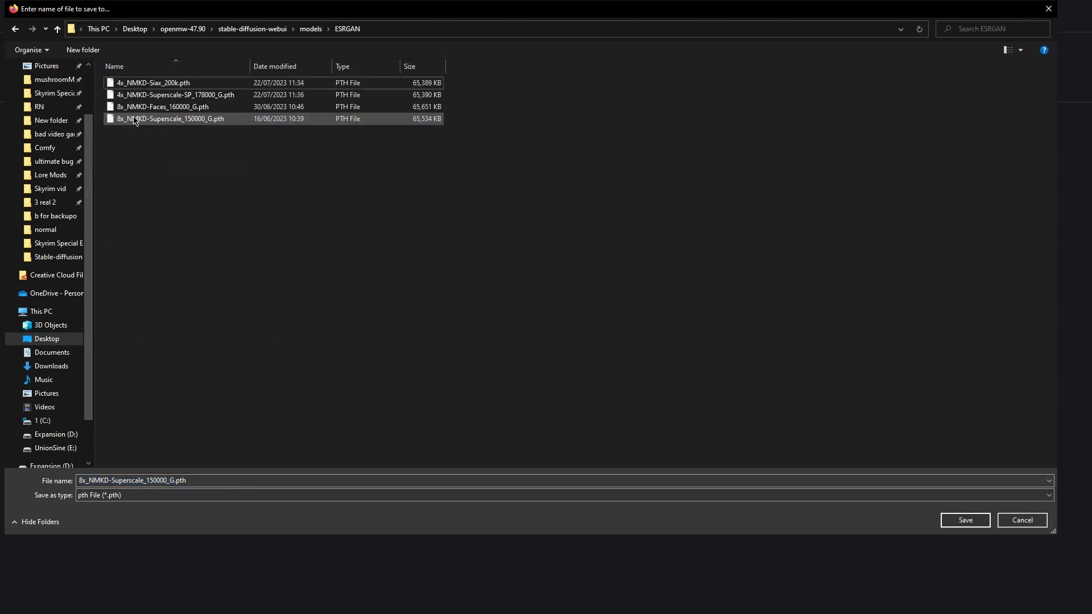
{"action": "double_click", "coordinate": [135, 119]}
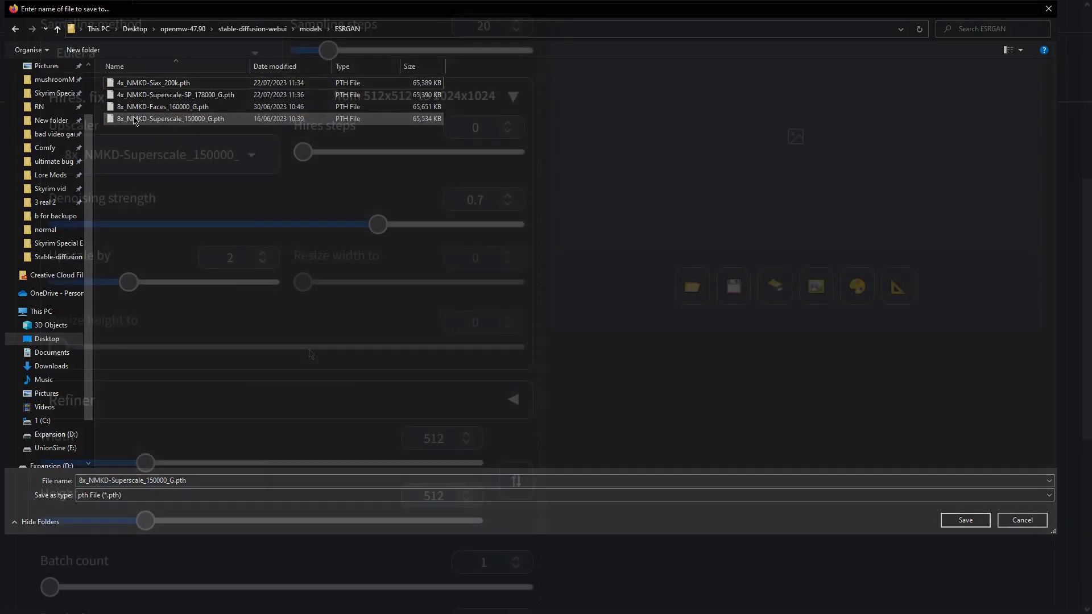
- Set Hires. fix denoising strength to 0.35 and hires steps to 12
{"action": "left_click_drag", "start_coordinate": [380, 230], "coordinate": [221, 233]}
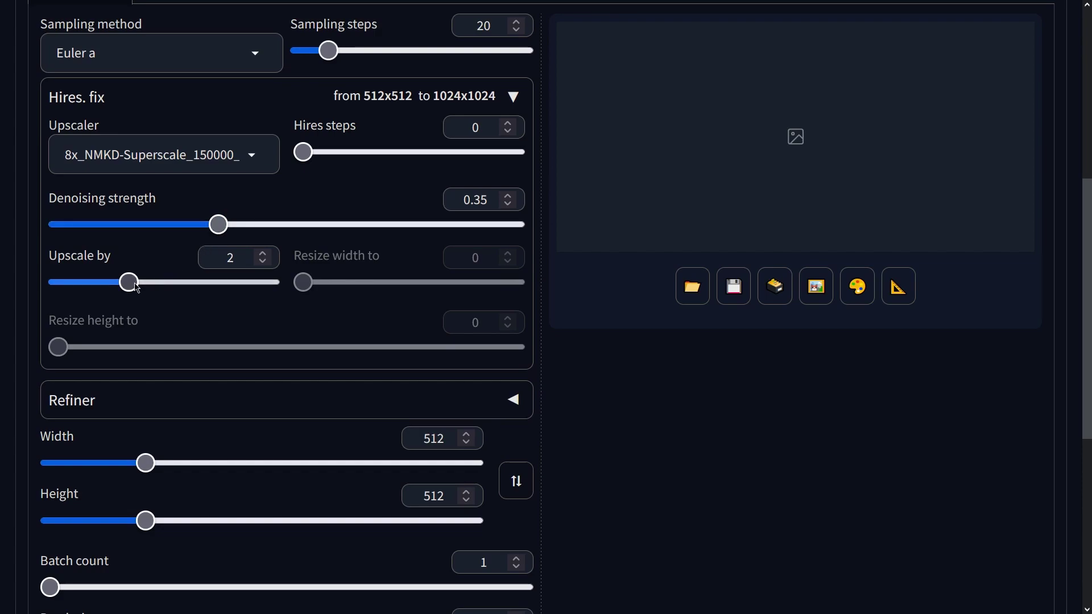
{"action": "left_click_drag", "start_coordinate": [297, 160], "coordinate": [329, 158]}
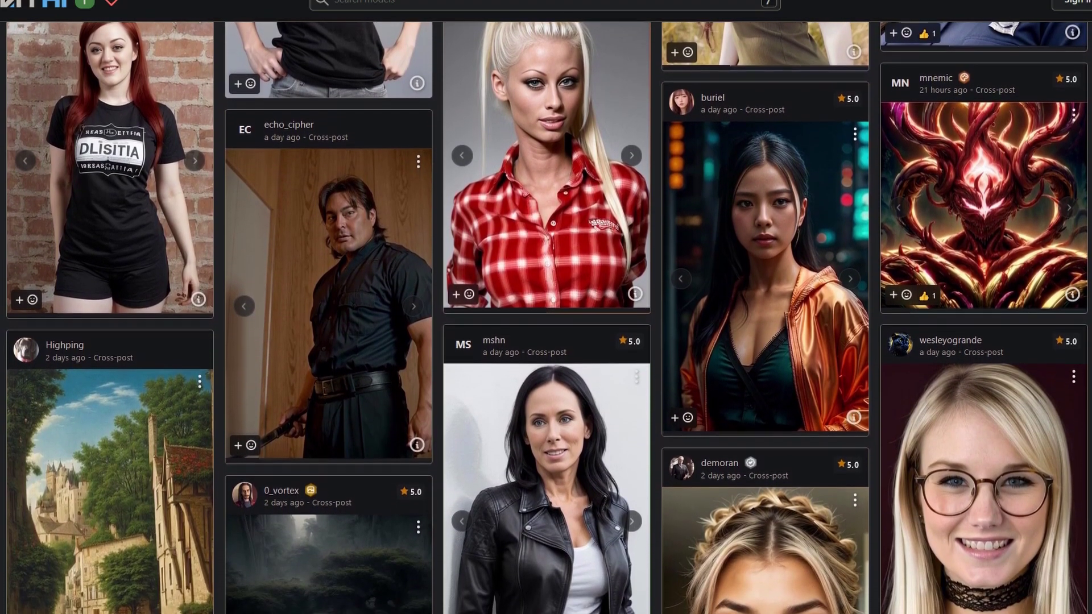
{"action": "scroll", "coordinate": [546, 319], "scroll_direction": "down", "scroll_amount": 1}
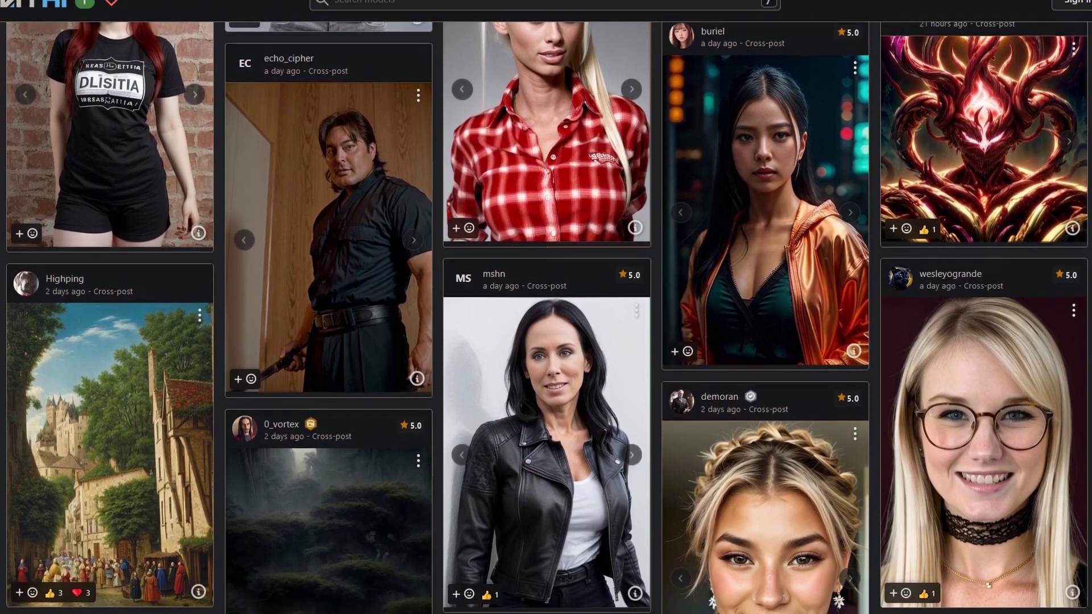
{"action": "scroll", "coordinate": [546, 319], "scroll_direction": "down", "scroll_amount": 1}
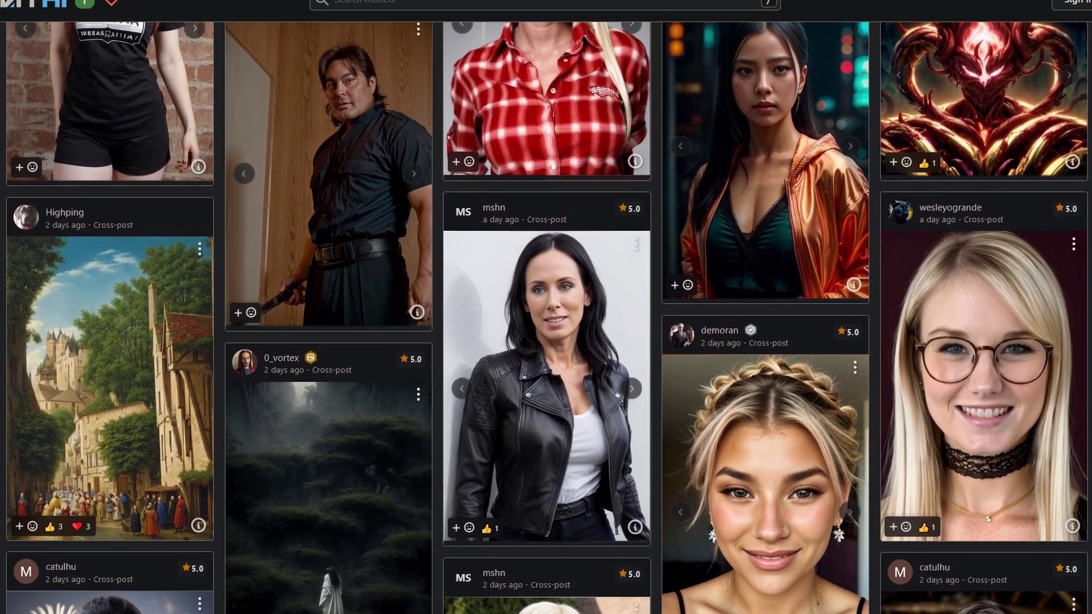
{"action": "scroll", "coordinate": [546, 319], "scroll_direction": "down", "scroll_amount": 1}
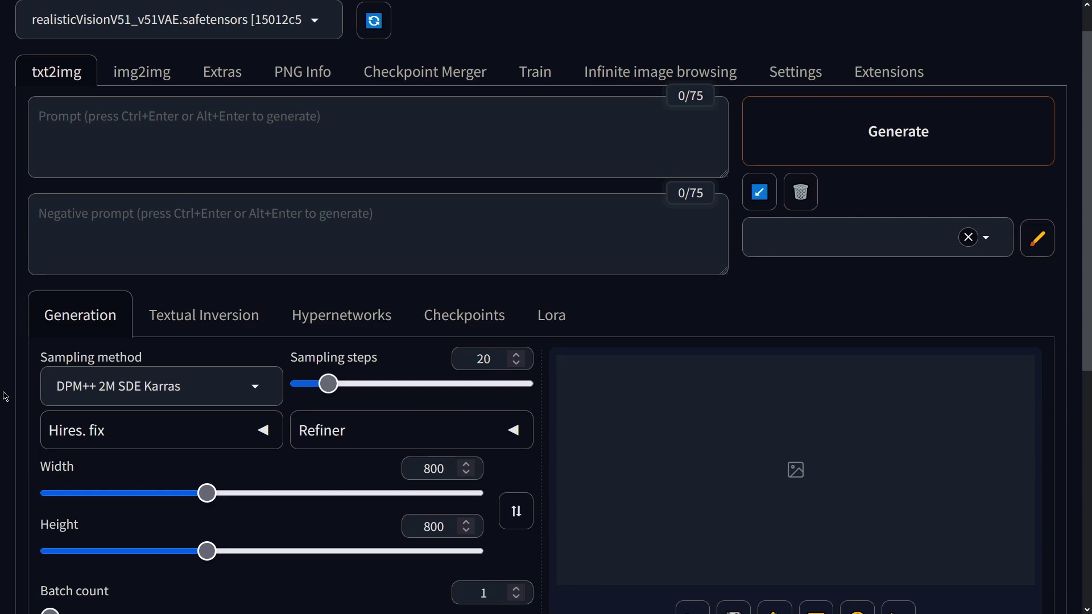
- Add 'airbrushed' to the negative prompt and 'soft lighting, dramat' to the prompt, then revisit example images
{"action": "left_click", "coordinate": [116, 244]}
{"action": "type", "text": "airbr"}
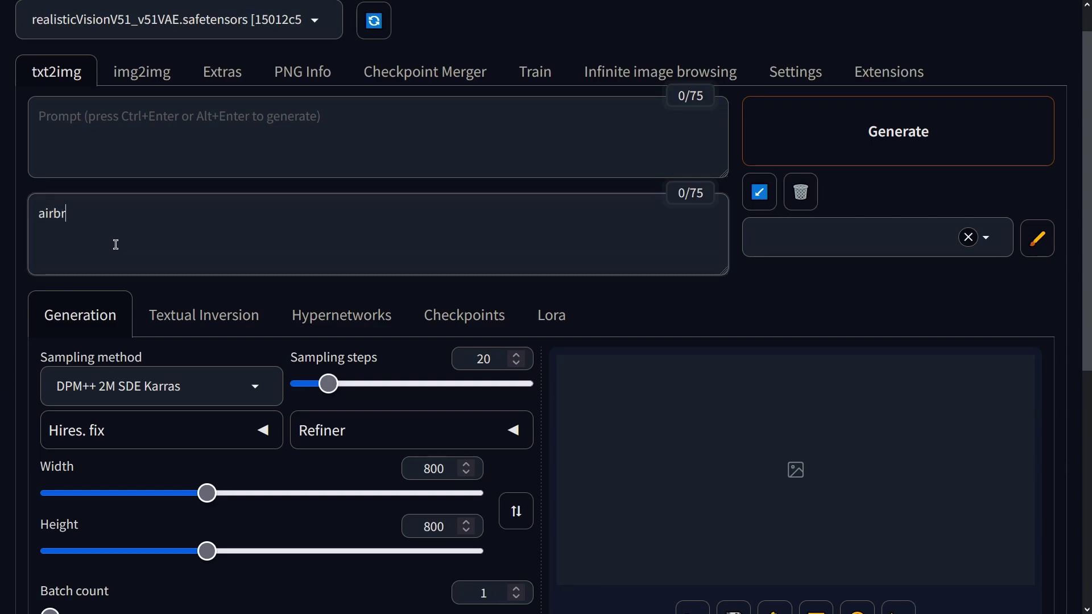
{"action": "type", "text": "ushed"}
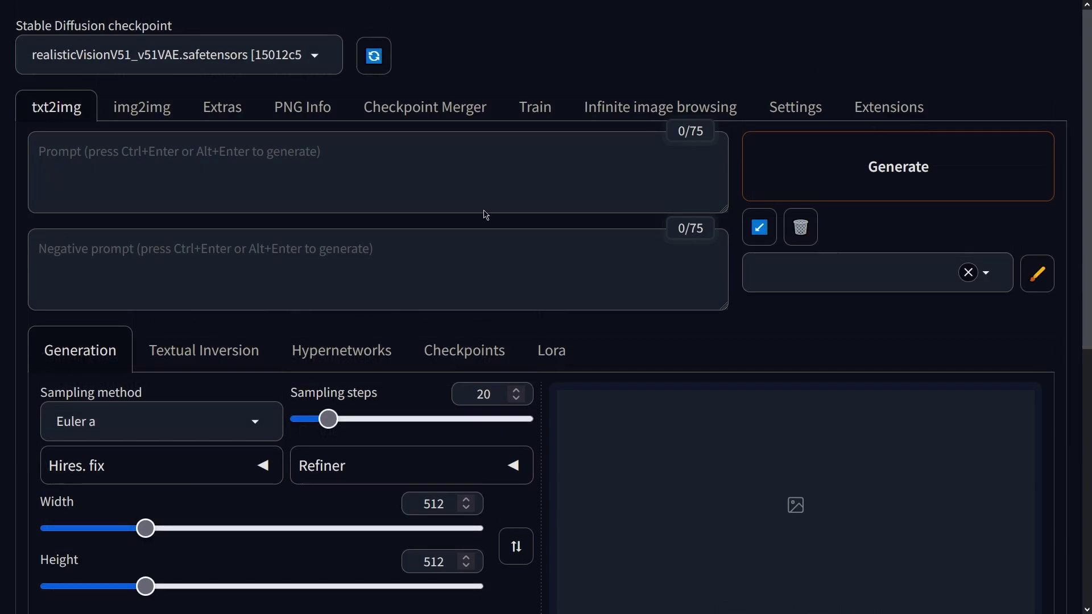
{"action": "type", "text": "soft lightin"}
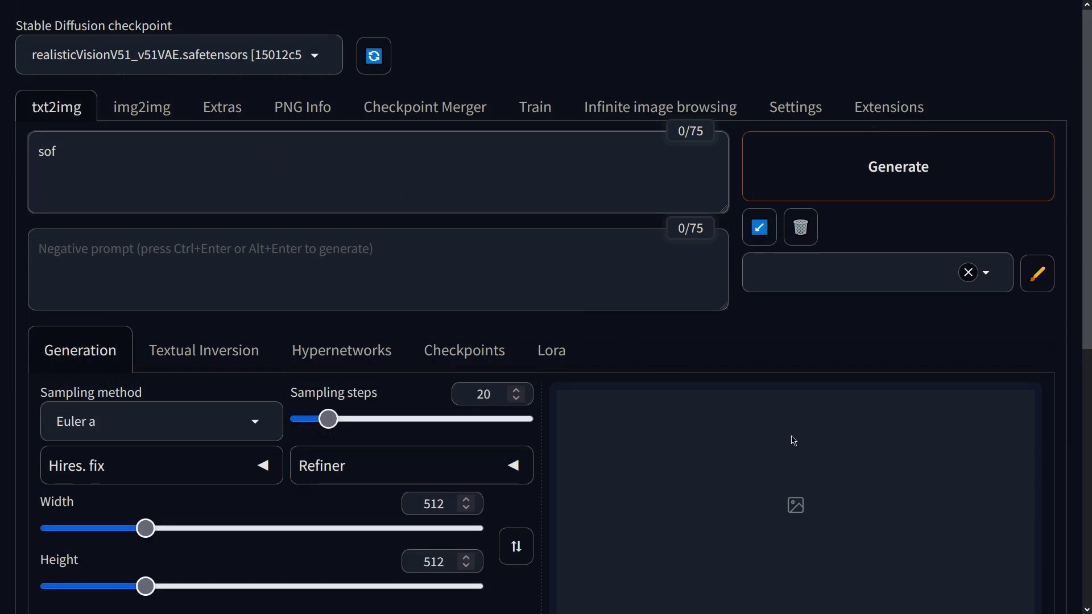
{"action": "type", "text": "g, dramat"}
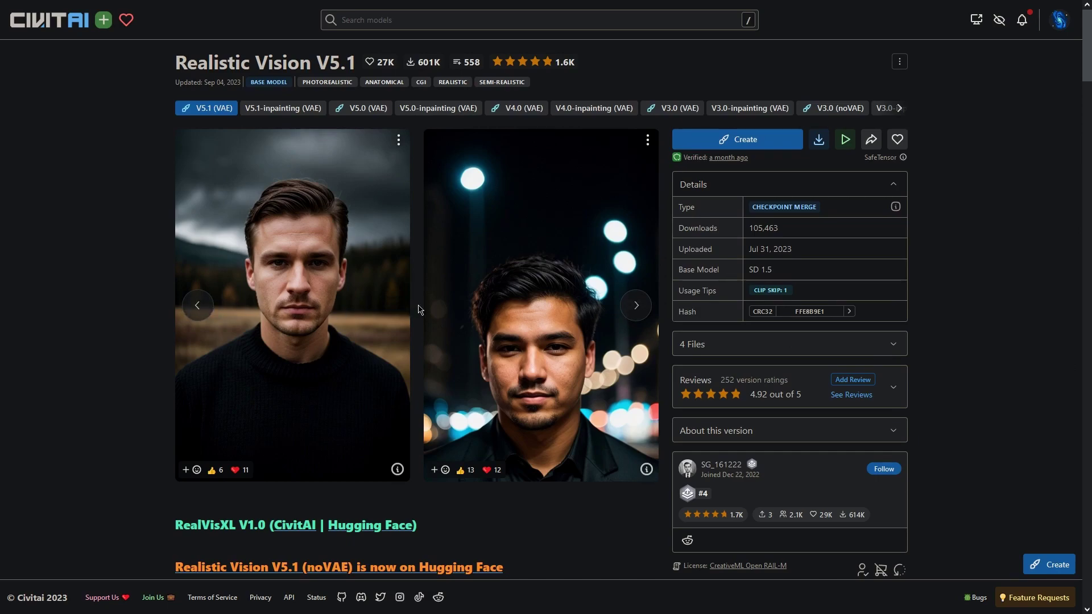
{"action": "left_click", "coordinate": [193, 310]}
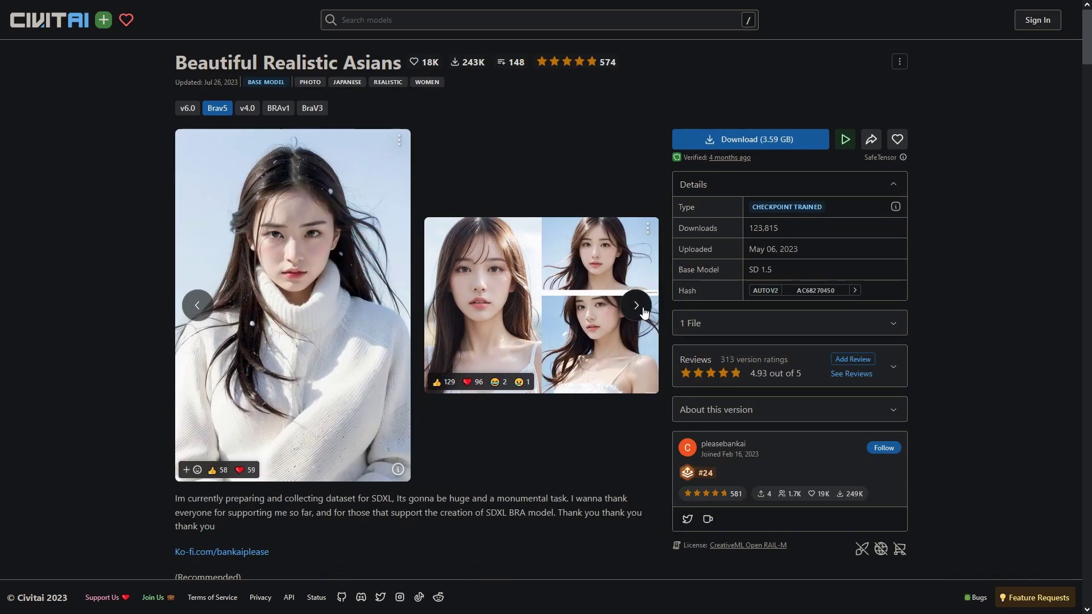
- Browse the Beautiful Realistic Asians examples and gallery, then switch to the BraV5 version
{"action": "left_click", "coordinate": [643, 310]}
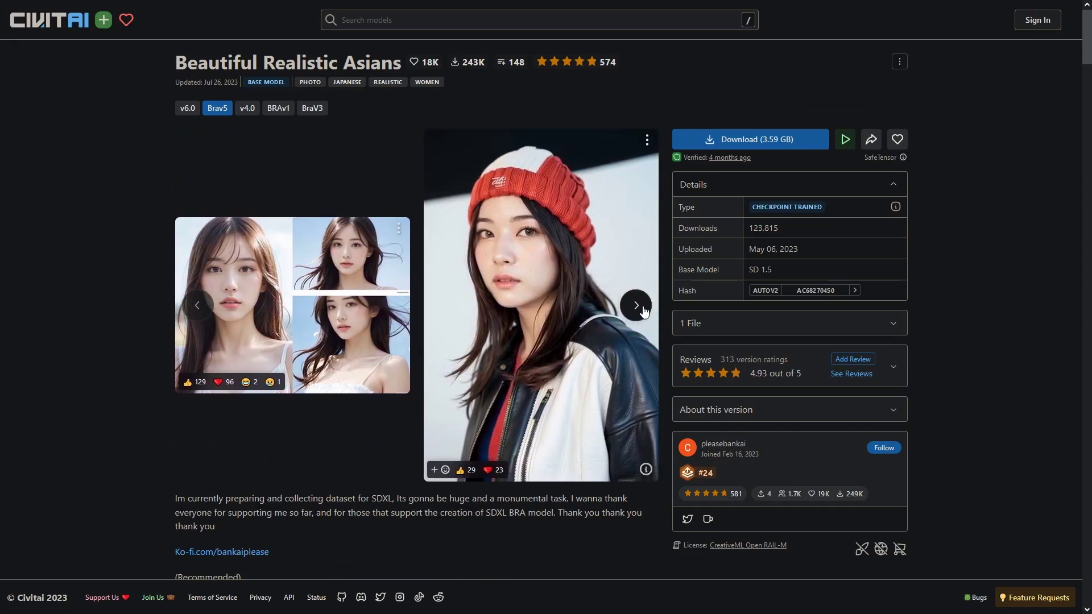
{"action": "scroll", "coordinate": [648, 335], "scroll_direction": "down", "scroll_amount": 8}
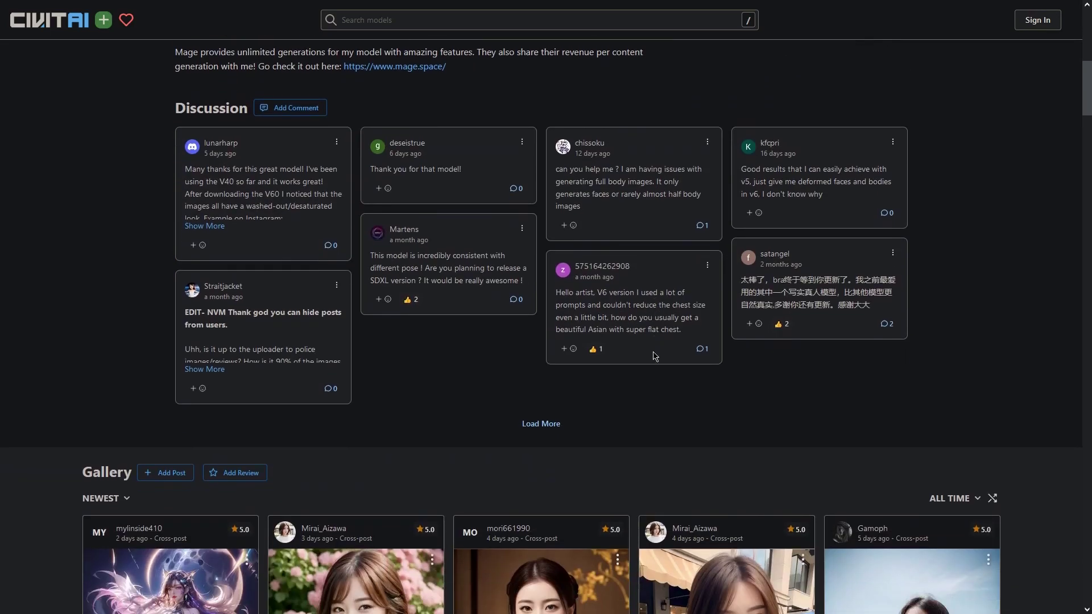
{"action": "scroll", "coordinate": [654, 356], "scroll_direction": "down", "scroll_amount": 8}
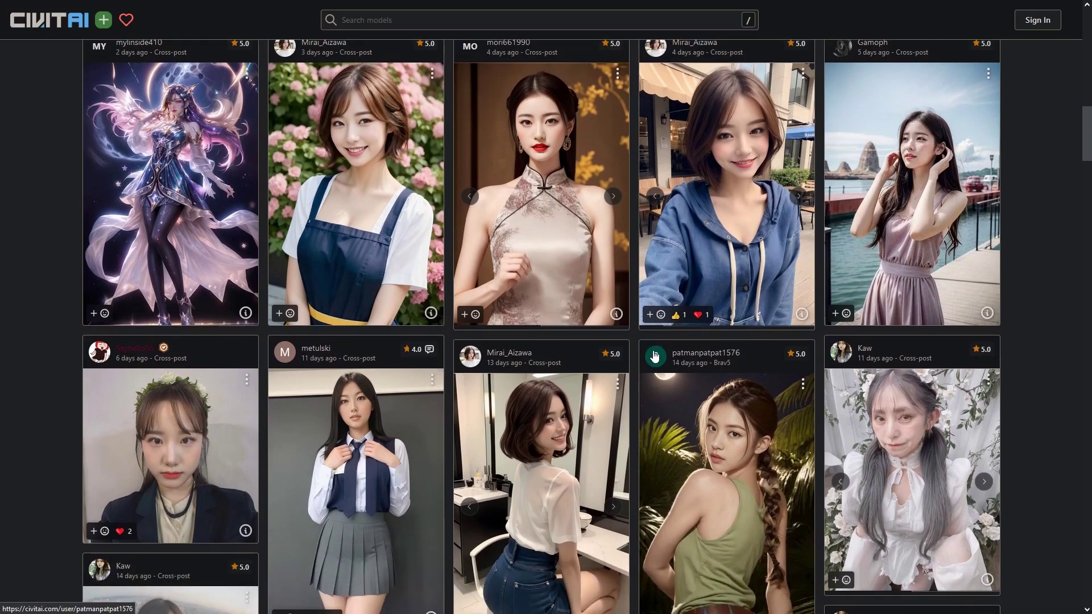
{"action": "scroll", "coordinate": [654, 356], "scroll_direction": "down", "scroll_amount": 5}
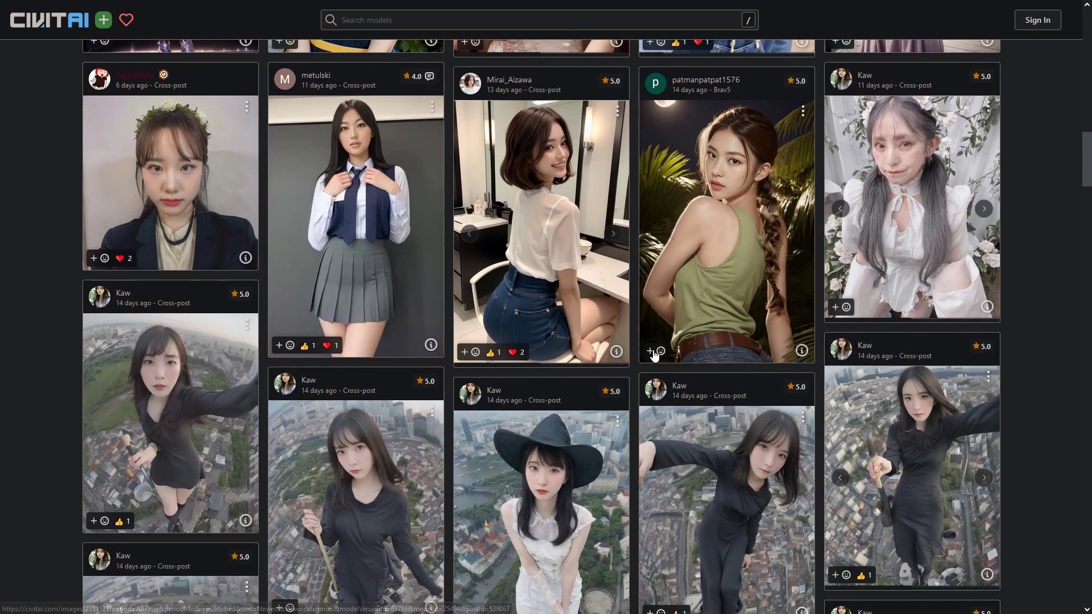
{"action": "scroll", "coordinate": [654, 354], "scroll_direction": "down", "scroll_amount": 5}
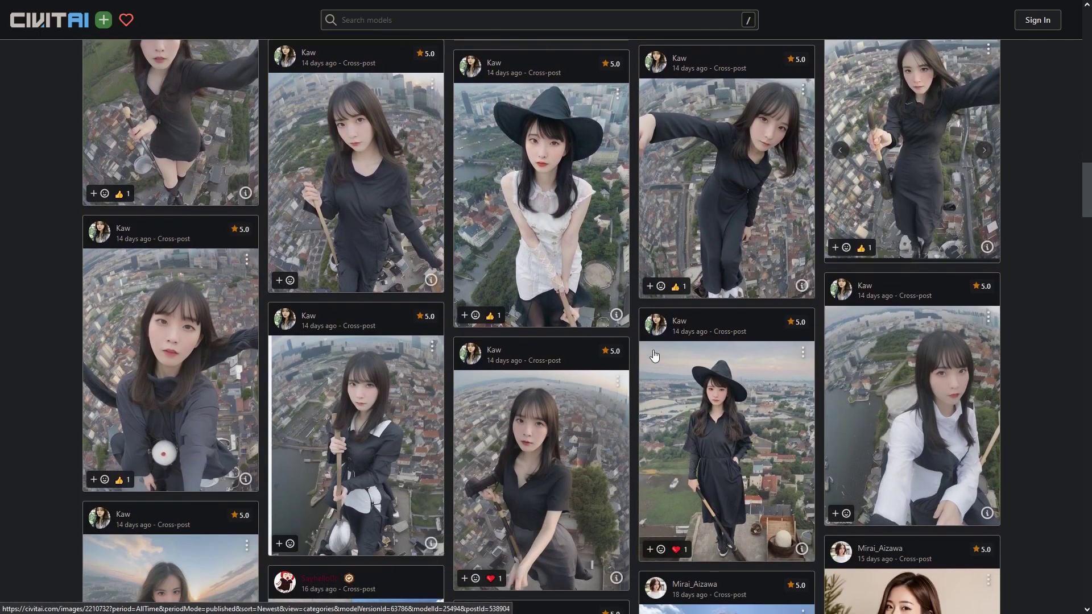
{"action": "scroll", "coordinate": [654, 356], "scroll_direction": "down", "scroll_amount": 5}
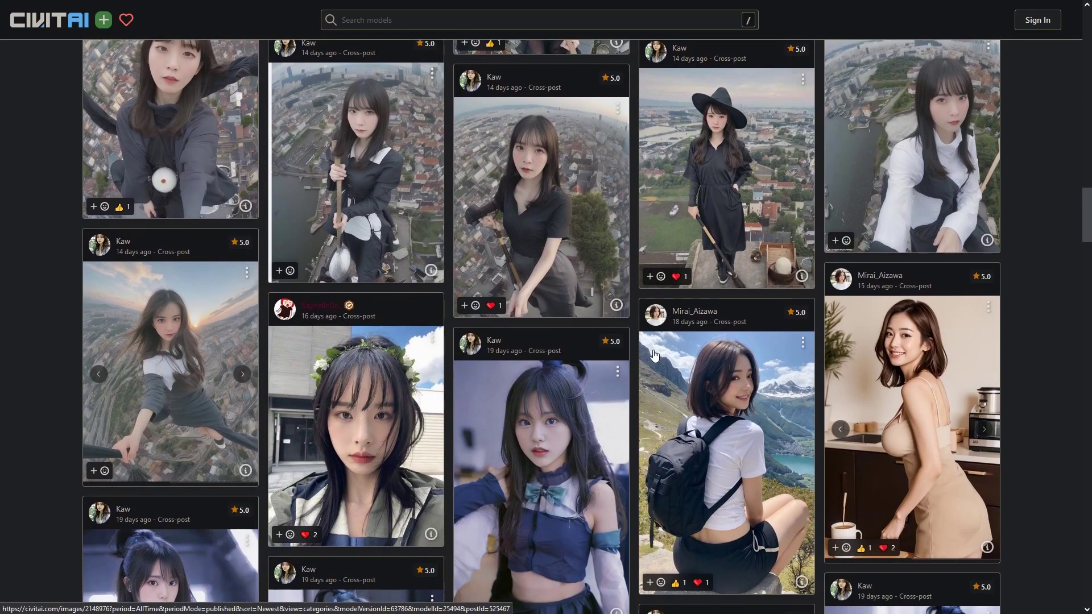
{"action": "scroll", "coordinate": [655, 355], "scroll_direction": "down", "scroll_amount": 3}
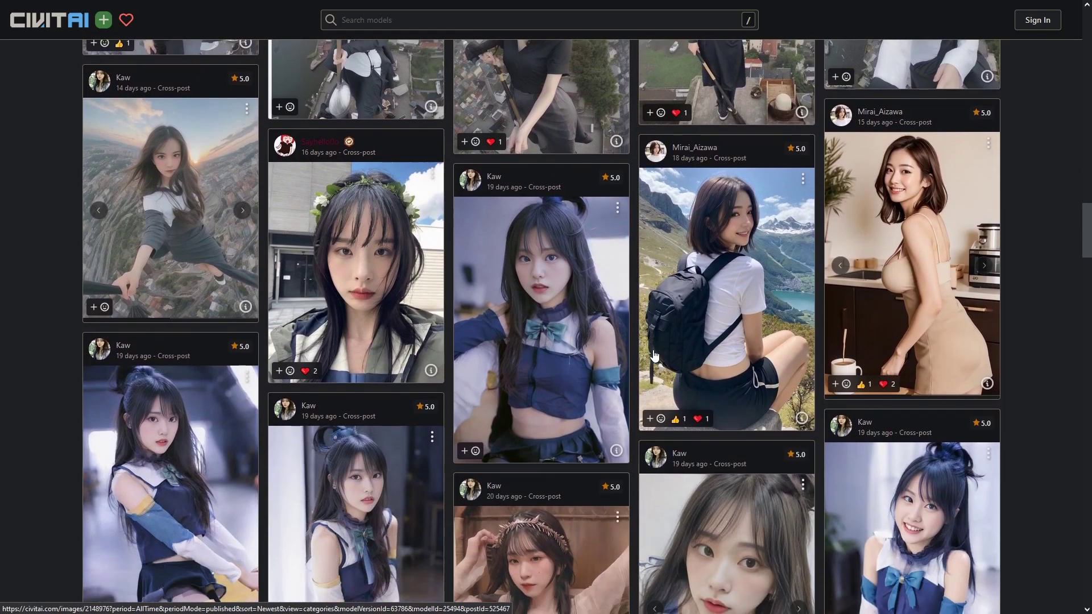
{"action": "scroll", "coordinate": [654, 356], "scroll_direction": "down", "scroll_amount": 3}
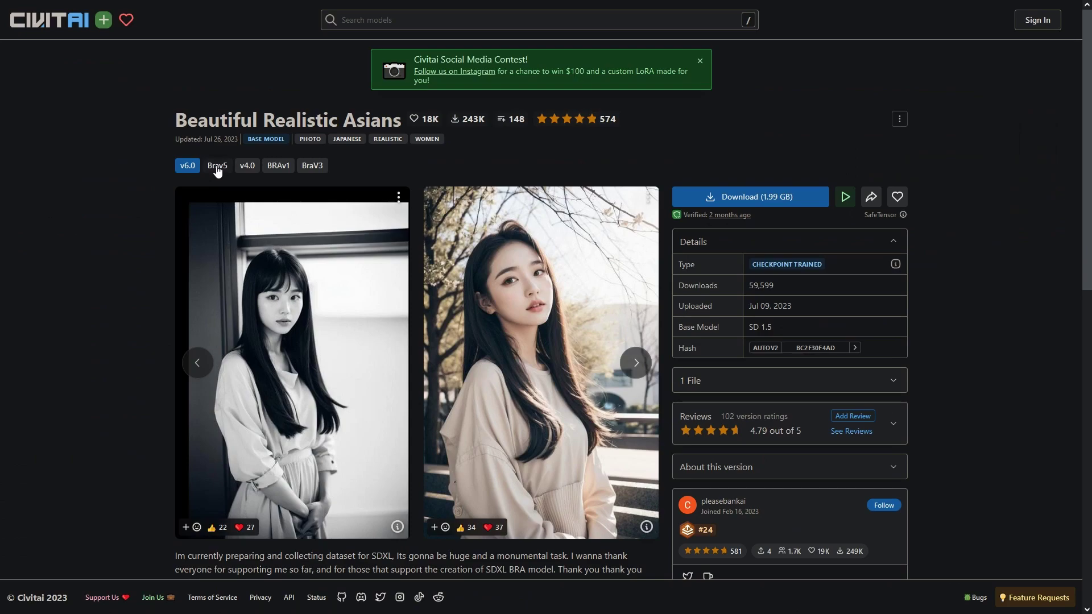
{"action": "left_click", "coordinate": [218, 170]}
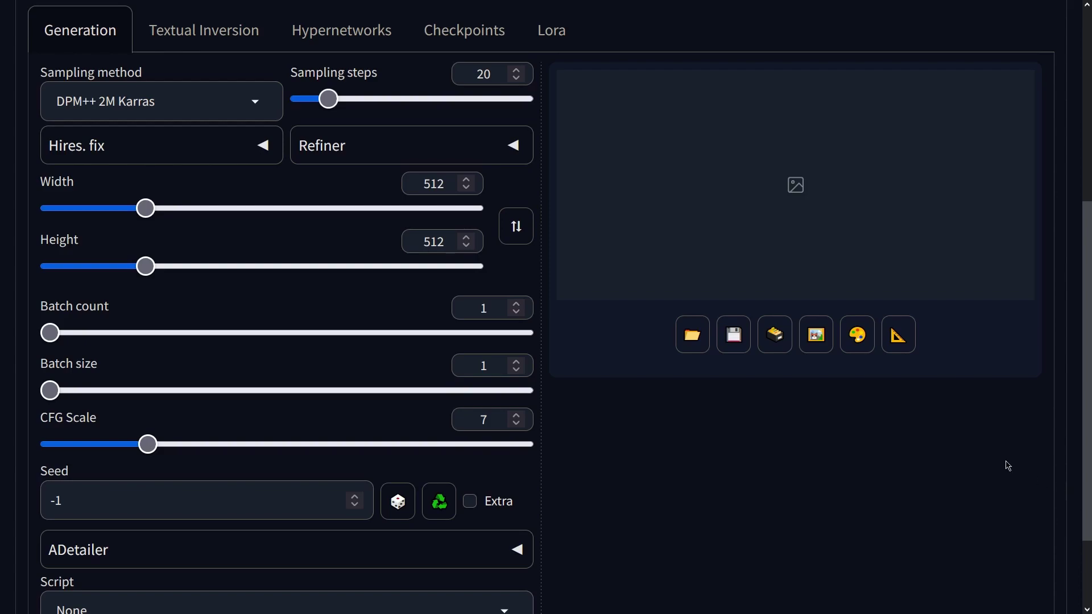
- Try a lower CFG Scale of 5, then return it to 7
{"action": "left_click_drag", "start_coordinate": [158, 449], "coordinate": [131, 452]}
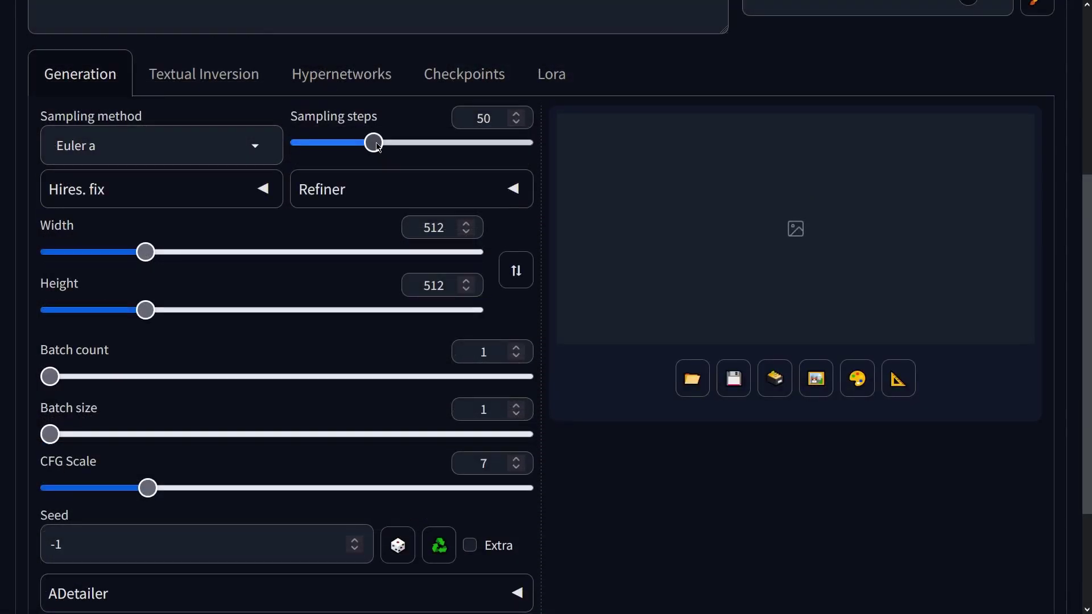
- Set the Euler a sampling steps to 40
{"action": "left_click", "coordinate": [349, 142]}
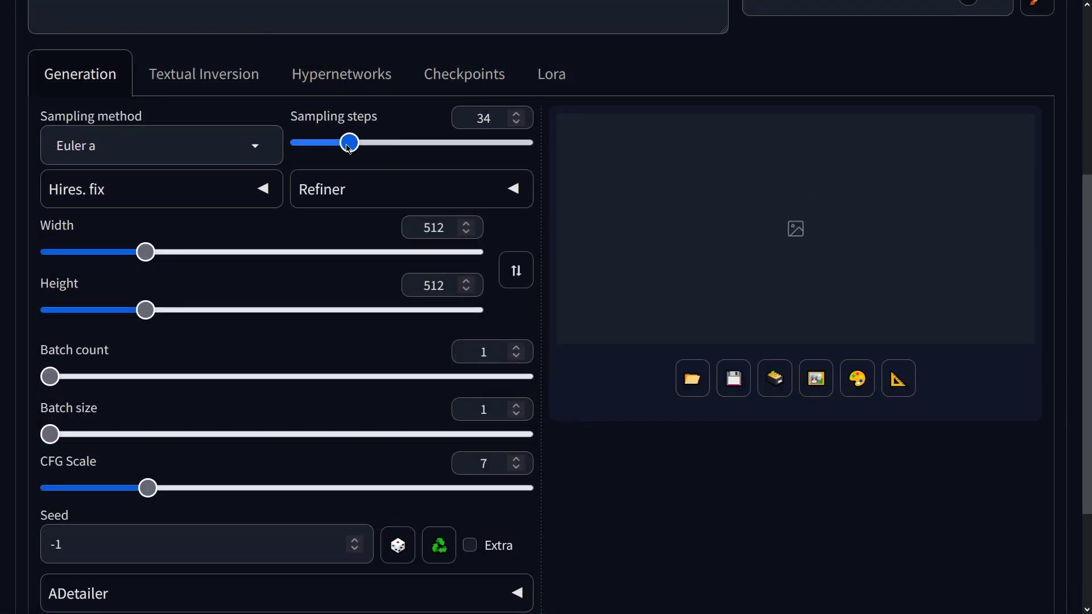
{"action": "mouse_move", "coordinate": [347, 147]}
{"action": "left_mouse_down"}
{"action": "mouse_move", "coordinate": [327, 148]}
{"action": "mouse_move", "coordinate": [362, 155]}
{"action": "left_mouse_up"}
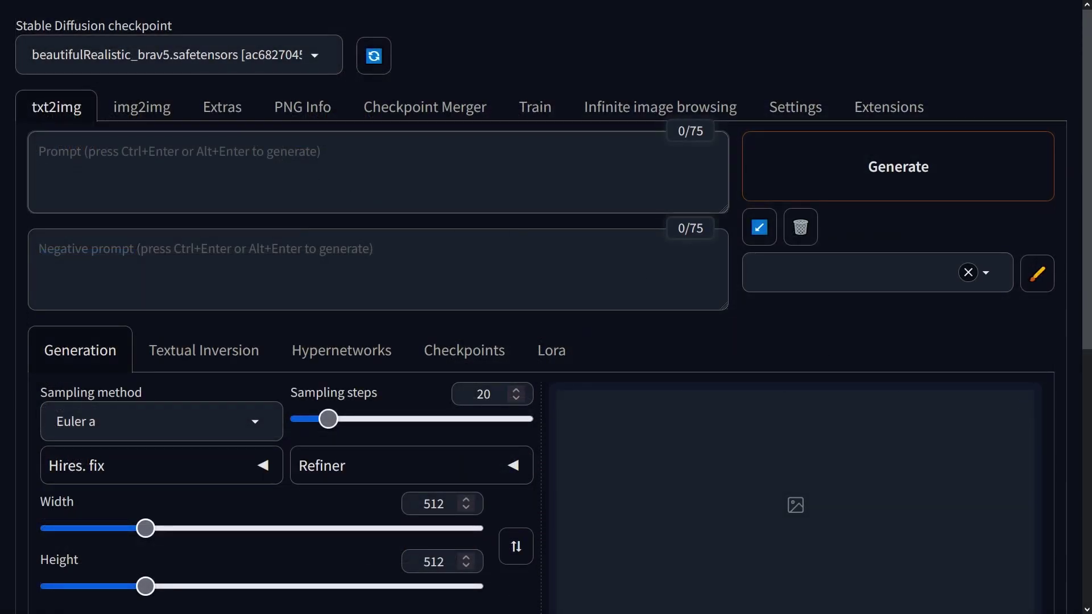
- Begin the prompt with 'masterpiece, best quality' and expand the Hires. fix section
{"action": "type", "text": "maste"}
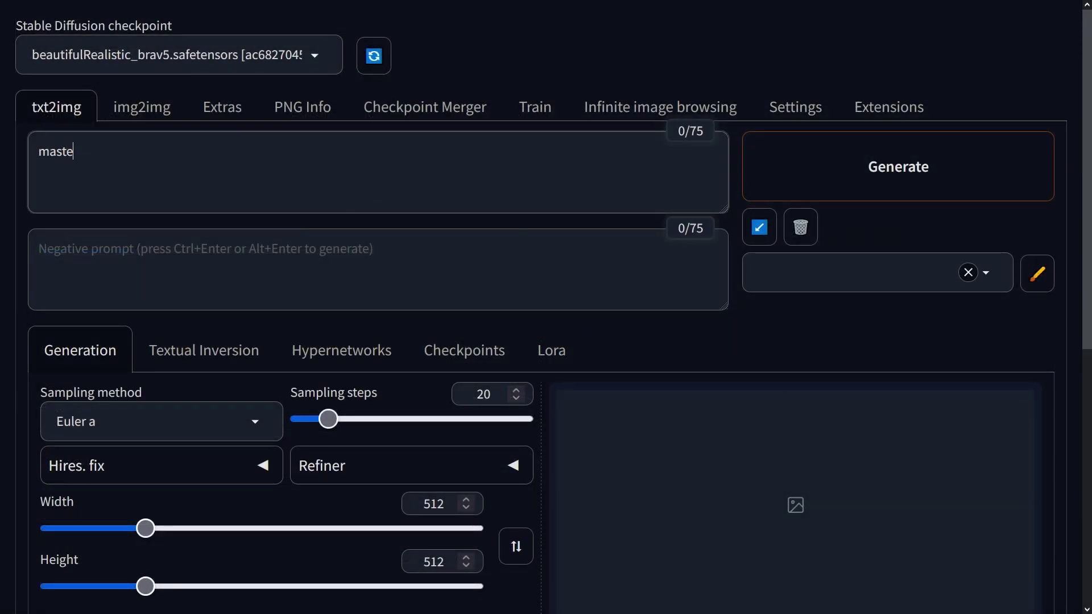
{"action": "type", "text": "rpiece, besty q"}
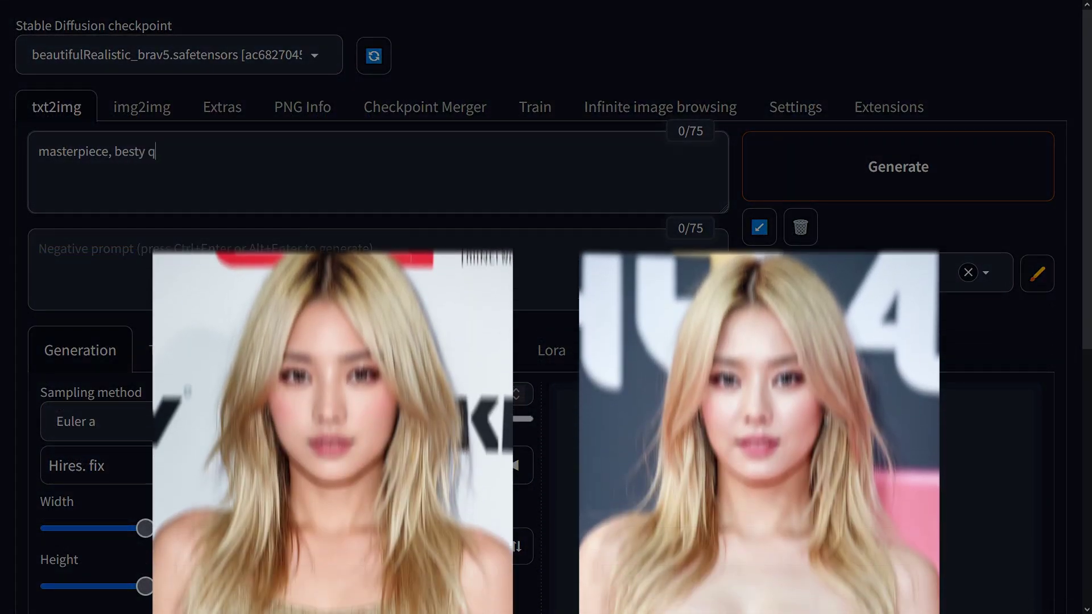
{"action": "type", "text": "uality"}
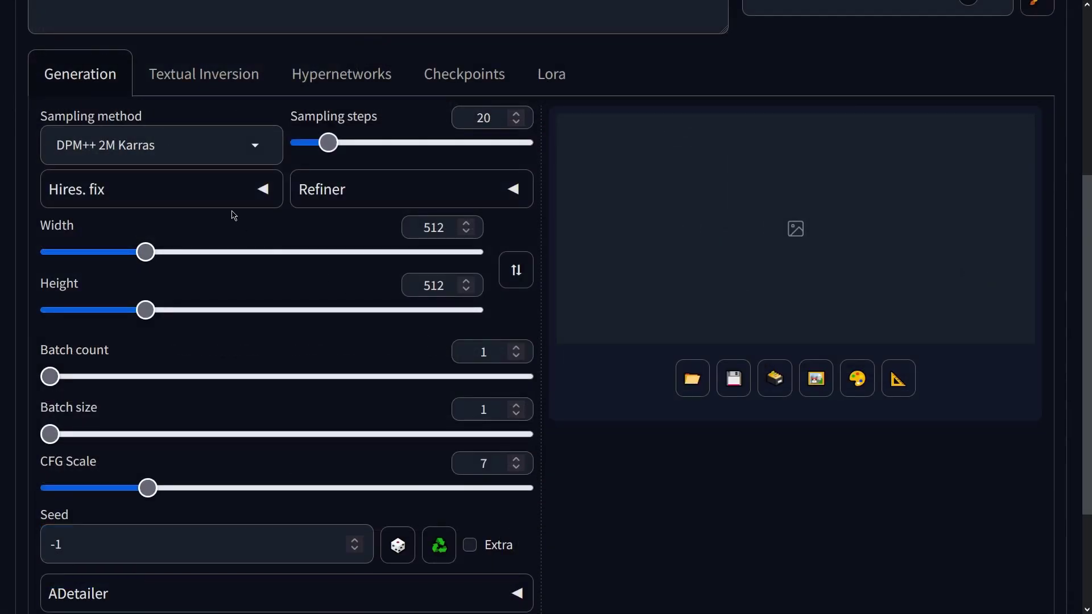
{"action": "left_click", "coordinate": [227, 202]}
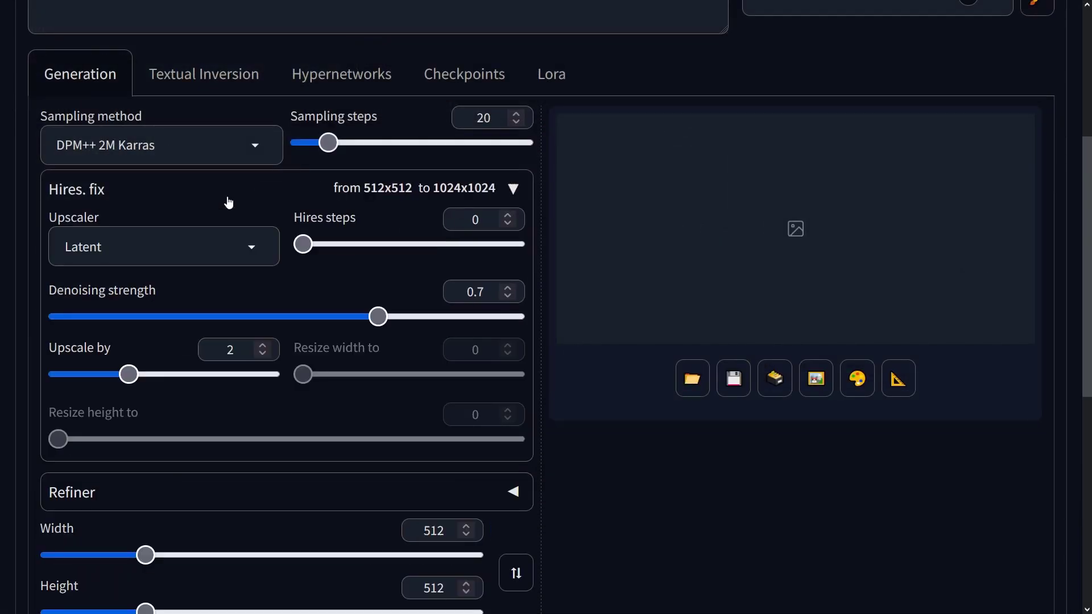
- Set the Hires. fix upscaler to R-ESRGAN 4x+ with 15 hires steps
{"action": "left_click", "coordinate": [230, 249]}
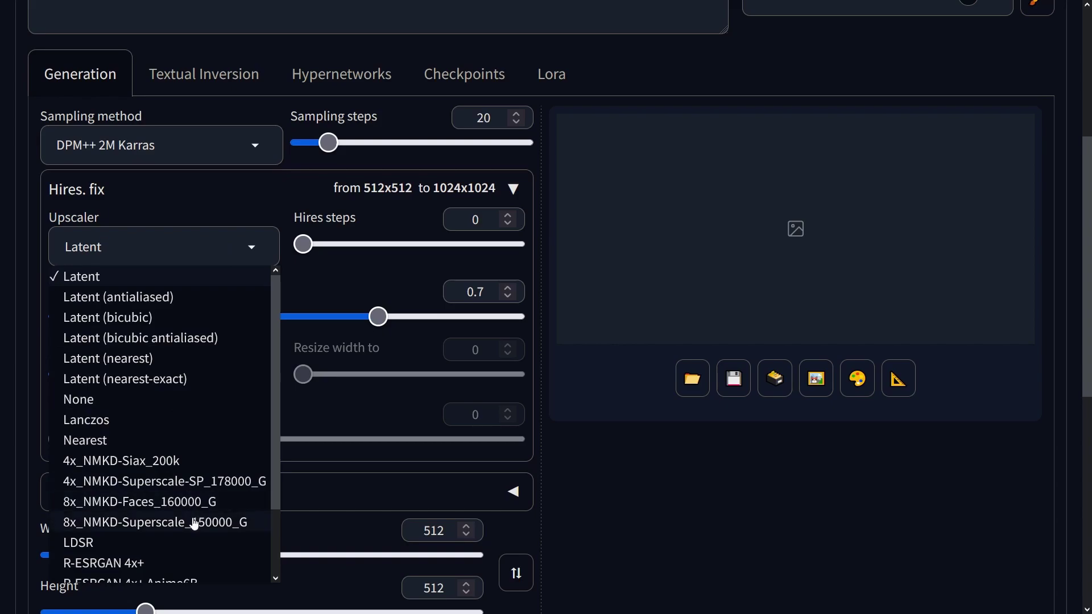
{"action": "scroll", "coordinate": [193, 520], "scroll_direction": "down", "scroll_amount": 1}
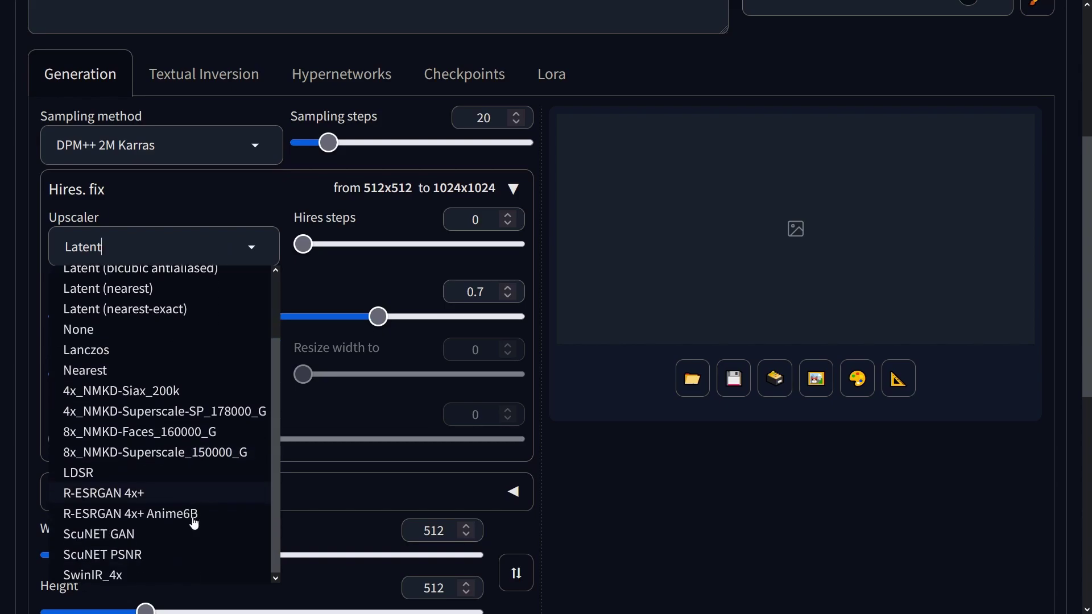
{"action": "left_click", "coordinate": [139, 492]}
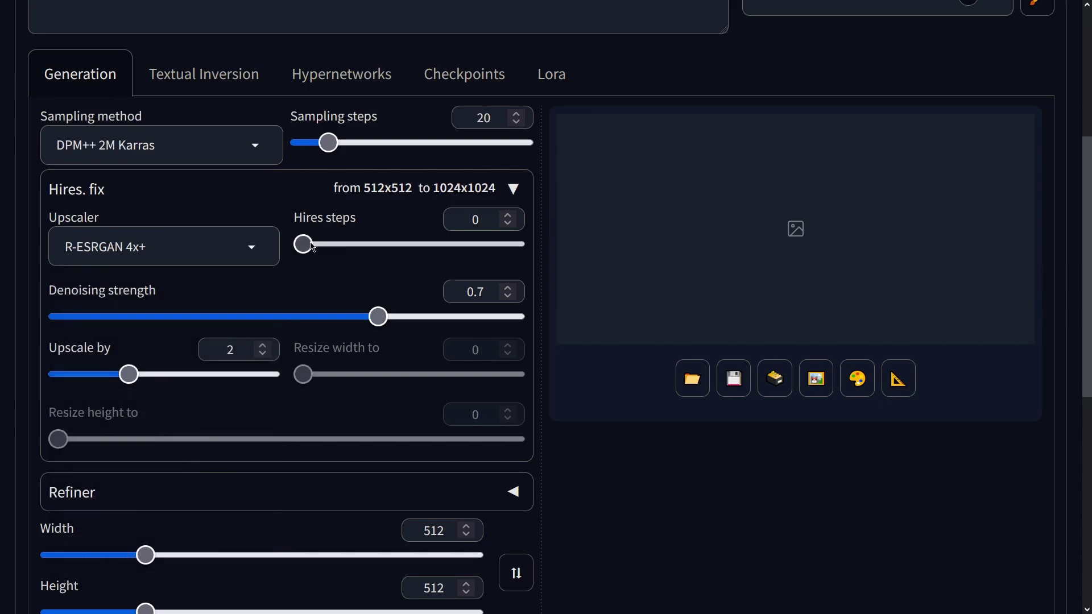
{"action": "left_click_drag", "start_coordinate": [302, 246], "coordinate": [325, 246]}
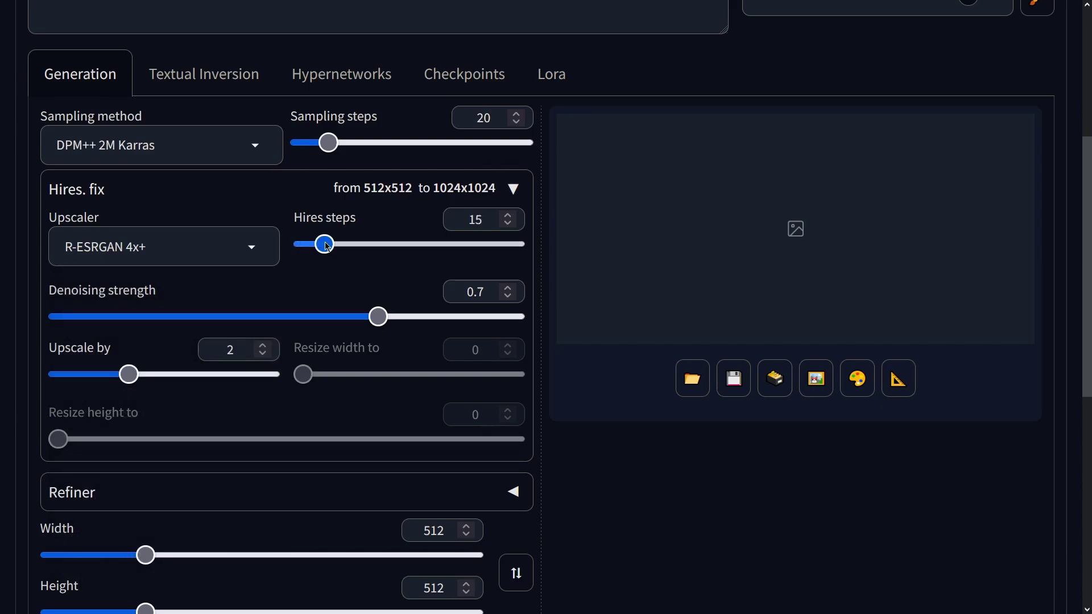
{"action": "left_click_drag", "start_coordinate": [378, 316], "coordinate": [291, 330]}
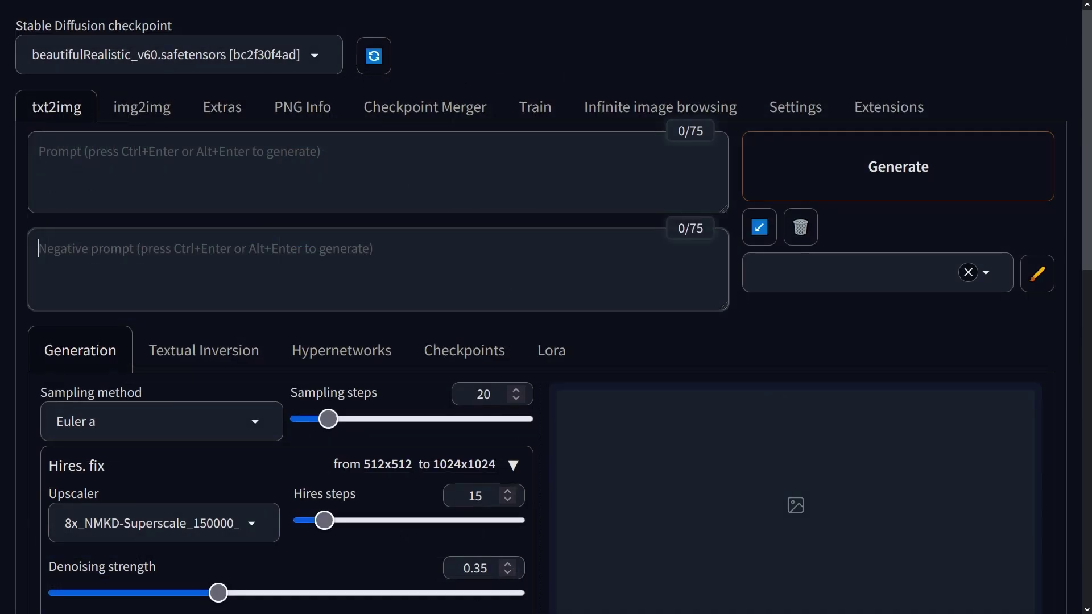
- Enter 'fake, cartoon' as the negative prompt terms
{"action": "type", "text": "fake, cartoon"}
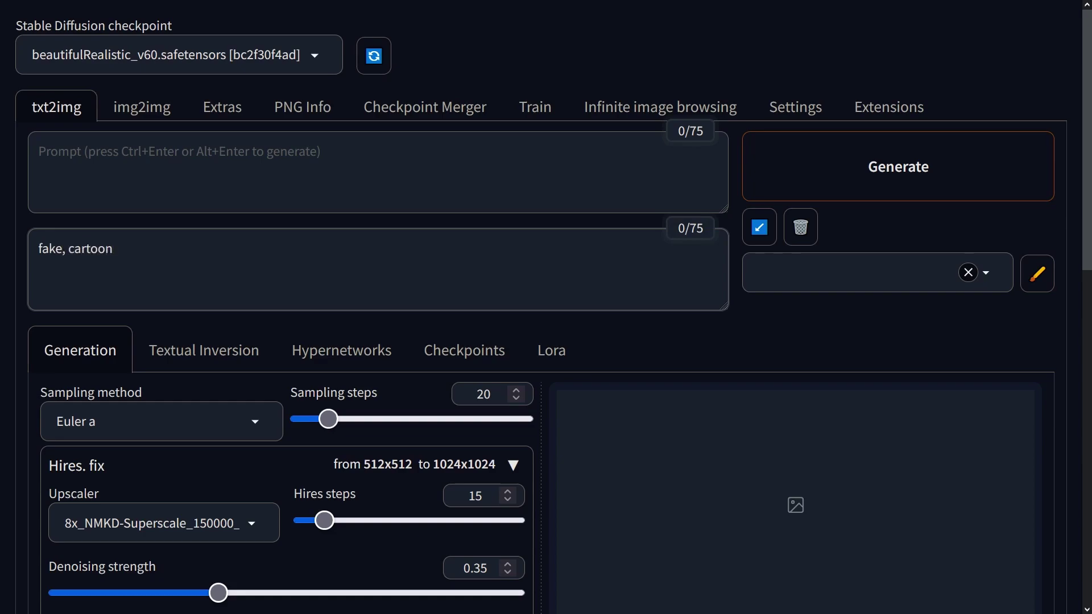
{"action": "type", "text": ", anime"}
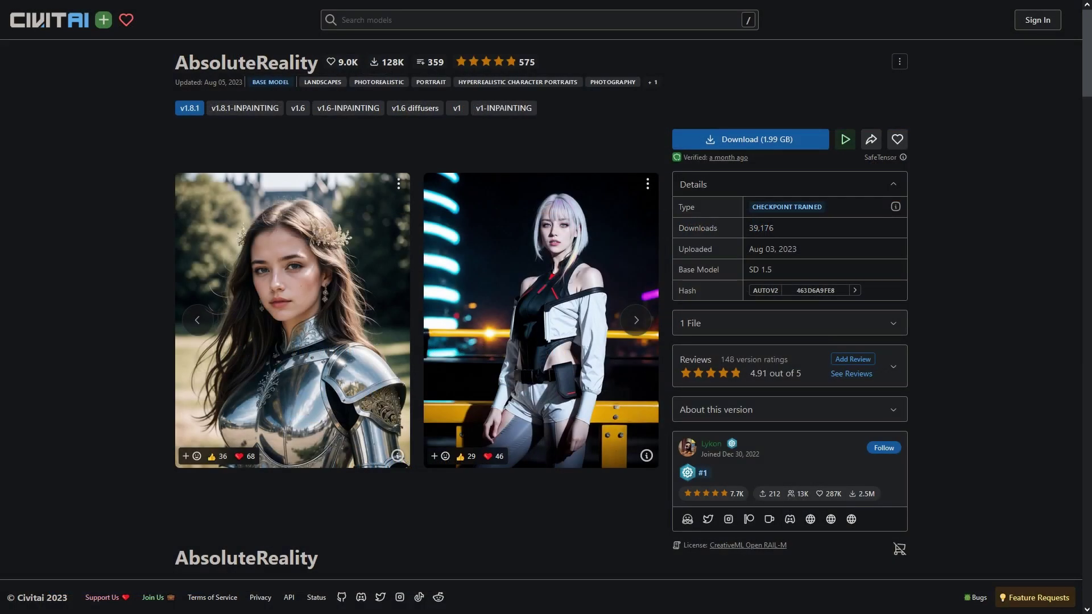
- Page through the AbsoluteReality sample images in the model page's carousel
{"action": "left_click", "coordinate": [636, 321]}
{"action": "left_click", "coordinate": [636, 321]}
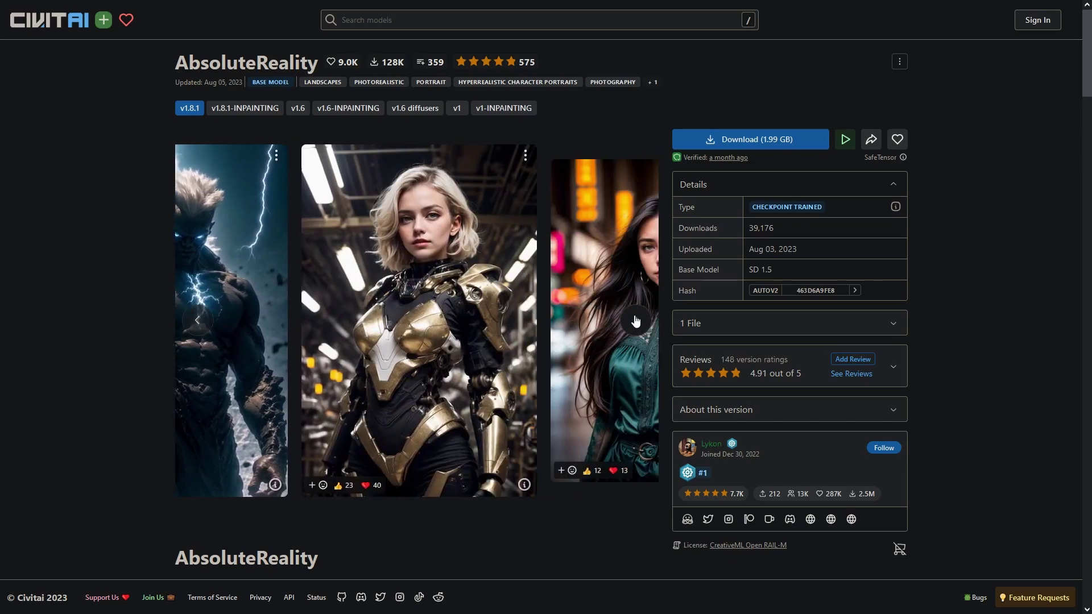
{"action": "left_click", "coordinate": [636, 322]}
{"action": "left_click", "coordinate": [634, 322]}
{"action": "left_click", "coordinate": [634, 322]}
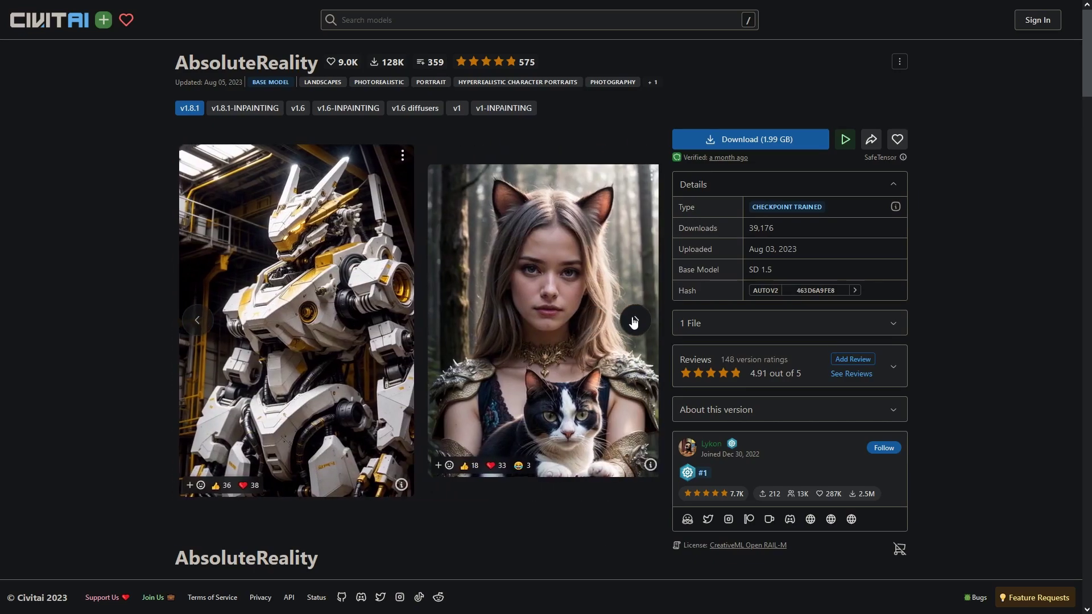
{"action": "left_click", "coordinate": [634, 321]}
{"action": "left_click", "coordinate": [634, 322]}
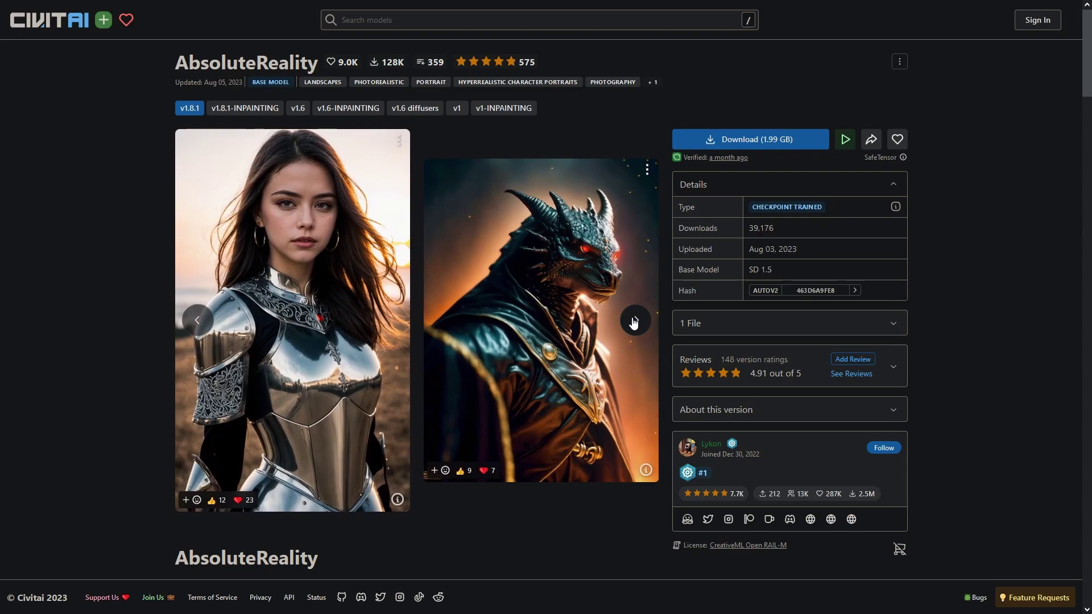
{"action": "left_click", "coordinate": [634, 322]}
{"action": "left_click", "coordinate": [635, 322]}
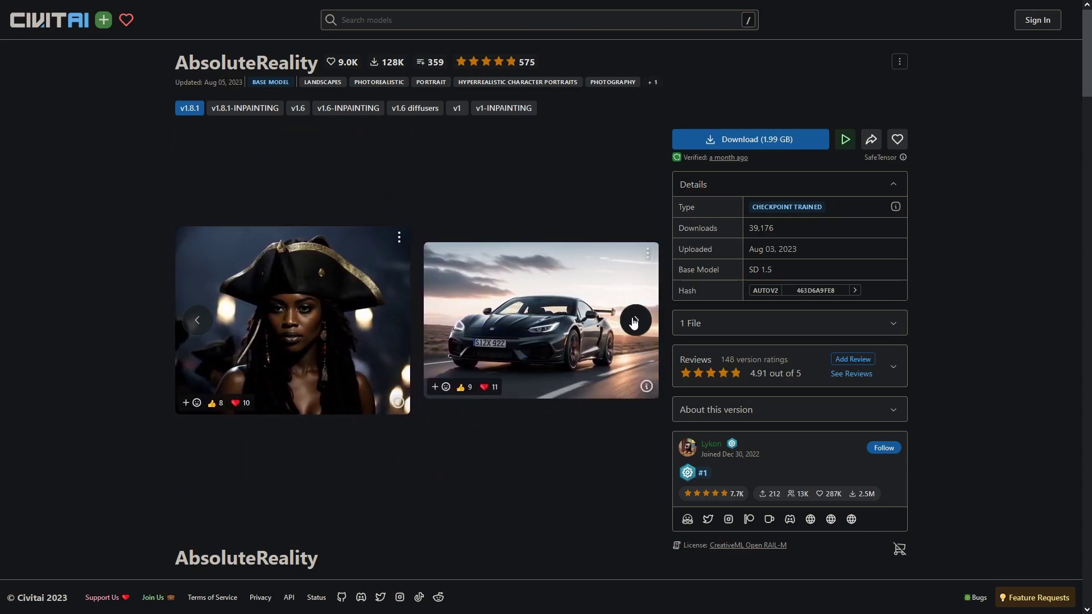
{"action": "left_click", "coordinate": [635, 322]}
{"action": "left_click", "coordinate": [634, 322]}
{"action": "left_click", "coordinate": [635, 321]}
{"action": "left_click", "coordinate": [634, 321]}
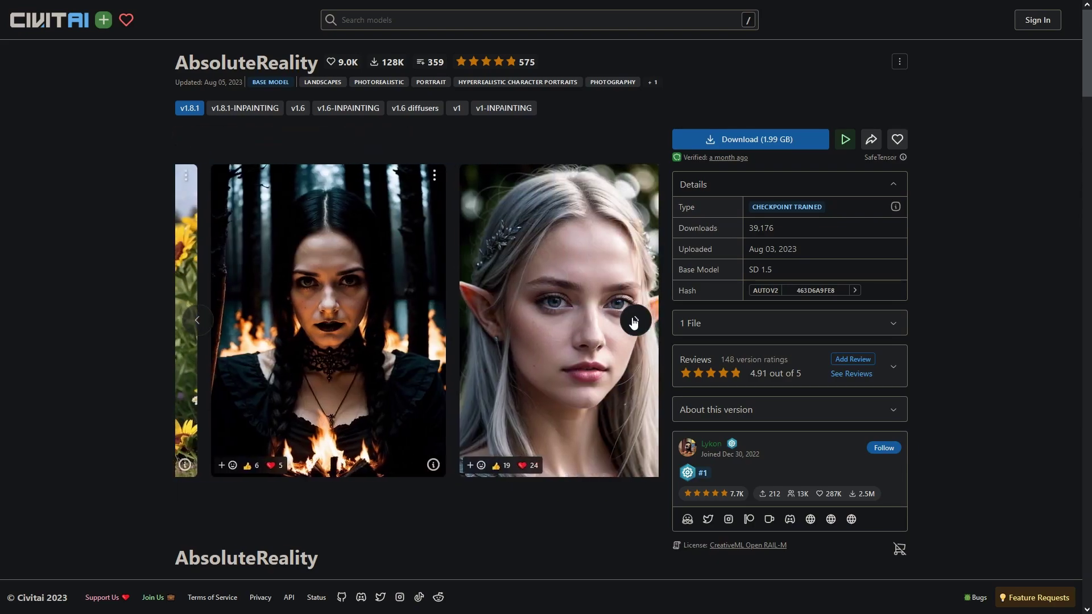
{"action": "left_click", "coordinate": [634, 322]}
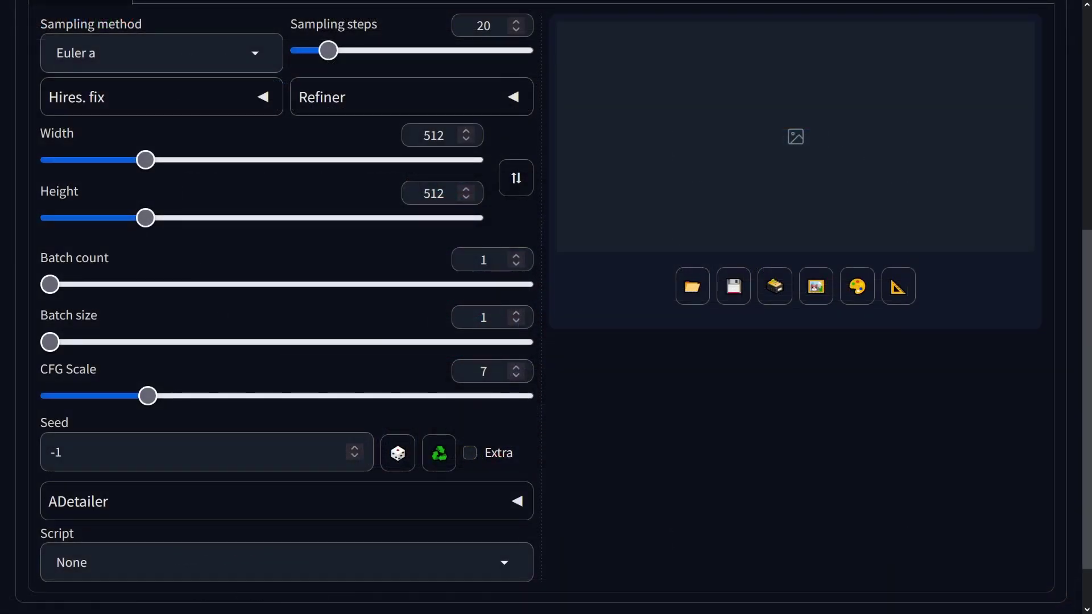
- Try a CFG Scale of 5, then settle it at 10
{"action": "left_click_drag", "start_coordinate": [148, 397], "coordinate": [209, 404]}
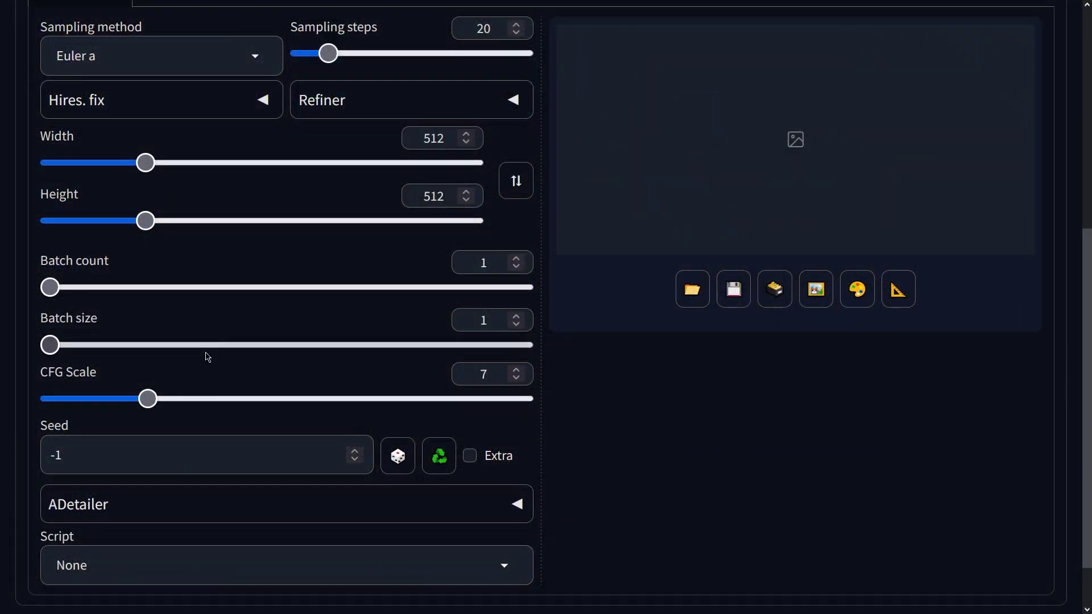
{"action": "left_click_drag", "start_coordinate": [152, 406], "coordinate": [195, 406]}
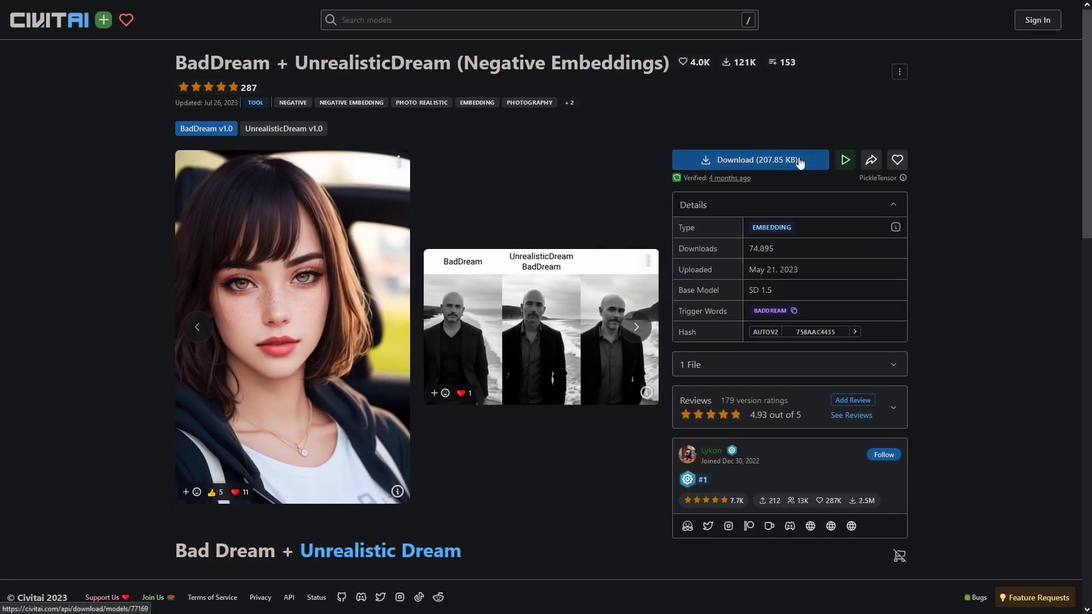
- Save BadDream.pt into stable-diffusion-webui/embeddings, then type BadDream and UnrealisticDream into the negative prompt
{"action": "left_click", "coordinate": [800, 161]}
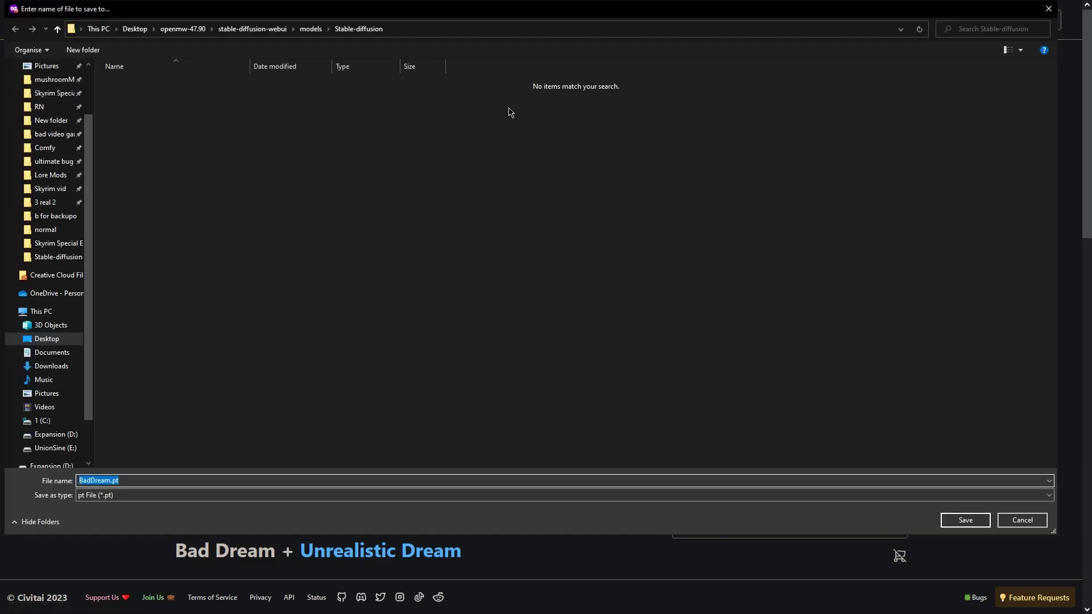
{"action": "left_click", "coordinate": [255, 36]}
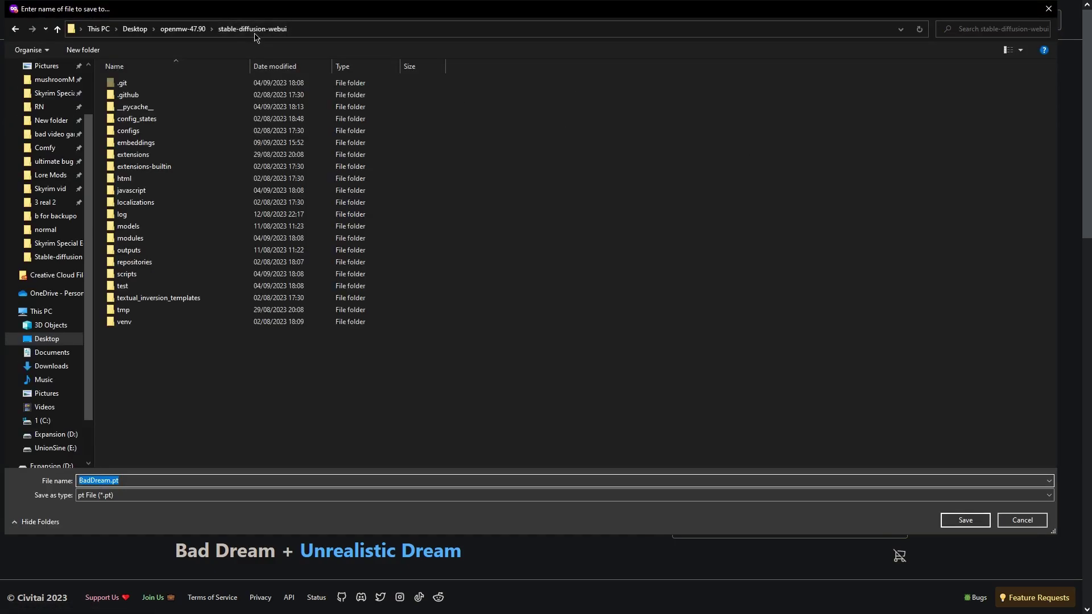
{"action": "left_click", "coordinate": [153, 144]}
{"action": "double_click", "coordinate": [154, 144]}
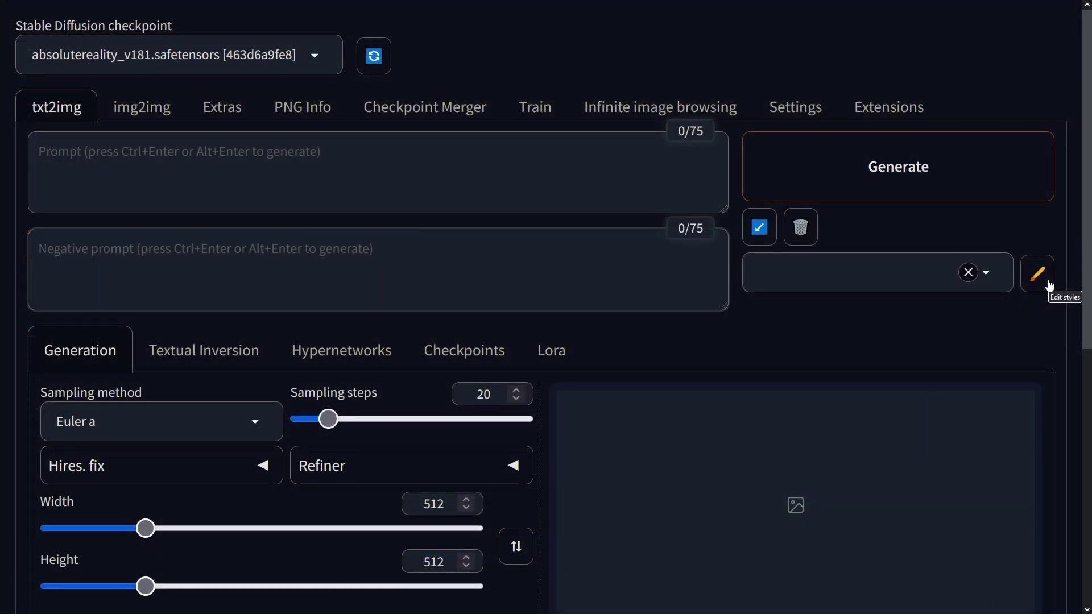
{"action": "type", "text": "BadD"}
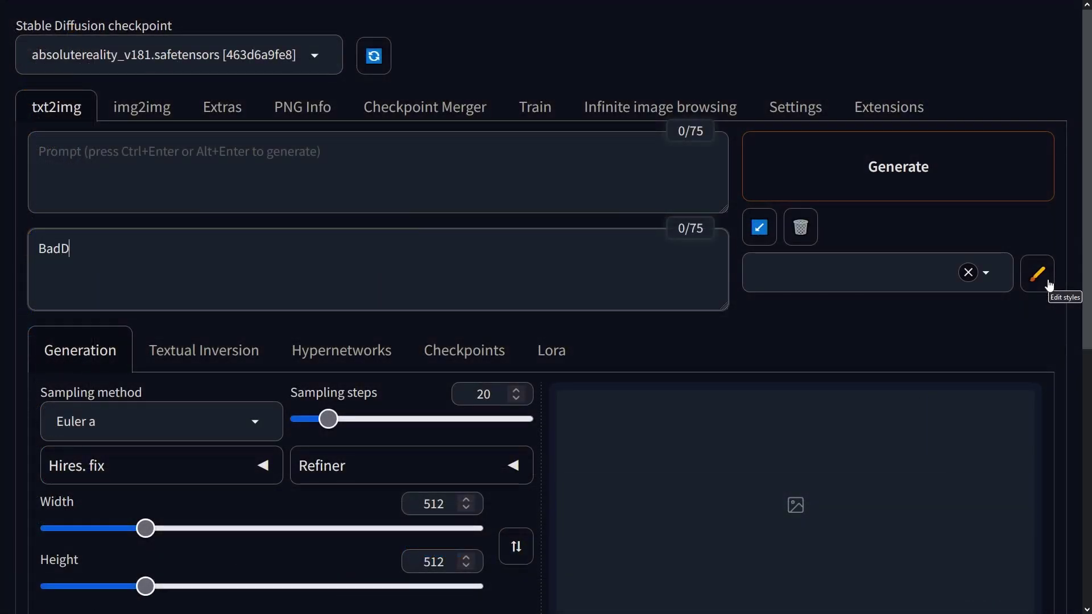
{"action": "type", "text": "ream, UNrealisticDream"}
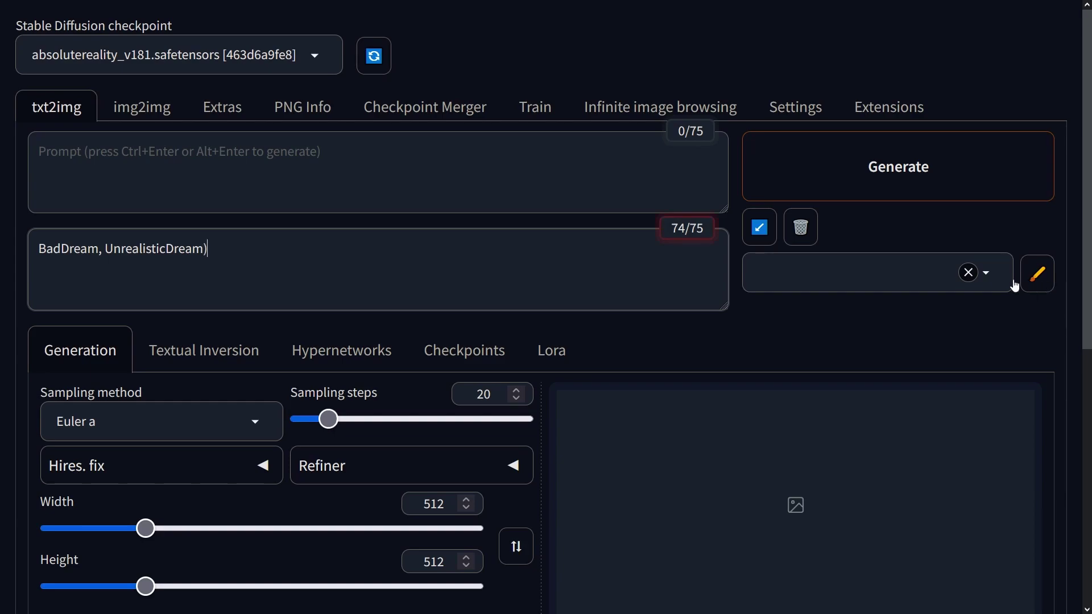
- Weight the second embedding so the negative prompt reads 'BadDream, (UnrealisticDream:1.3)'
{"action": "type", "text": ")"}
{"action": "left_click", "coordinate": [106, 249]}
{"action": "type", "text": "(("}
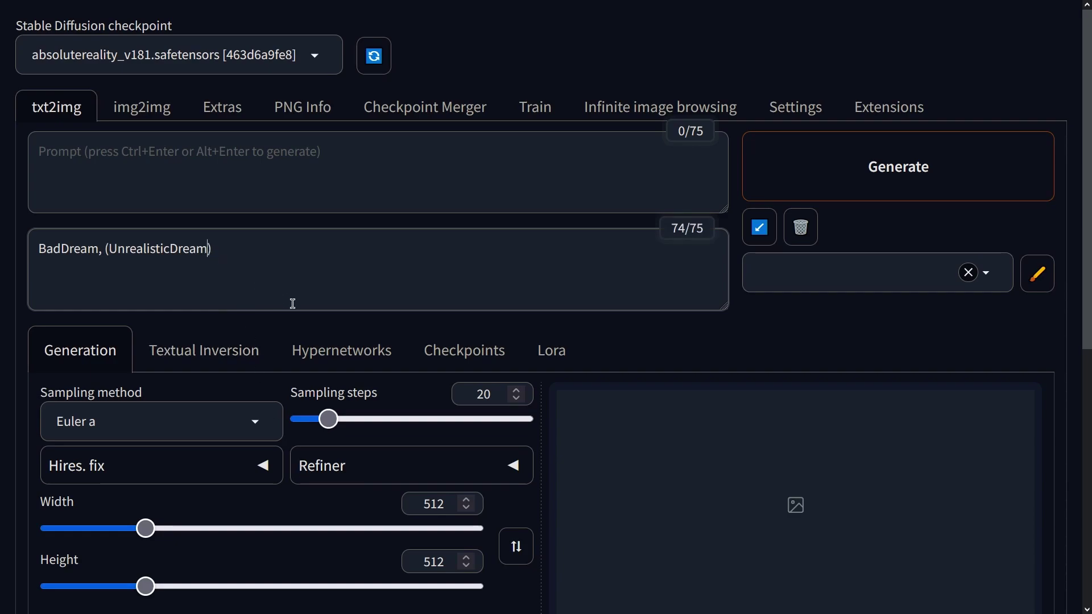
{"action": "type", "text": ":1.3"}
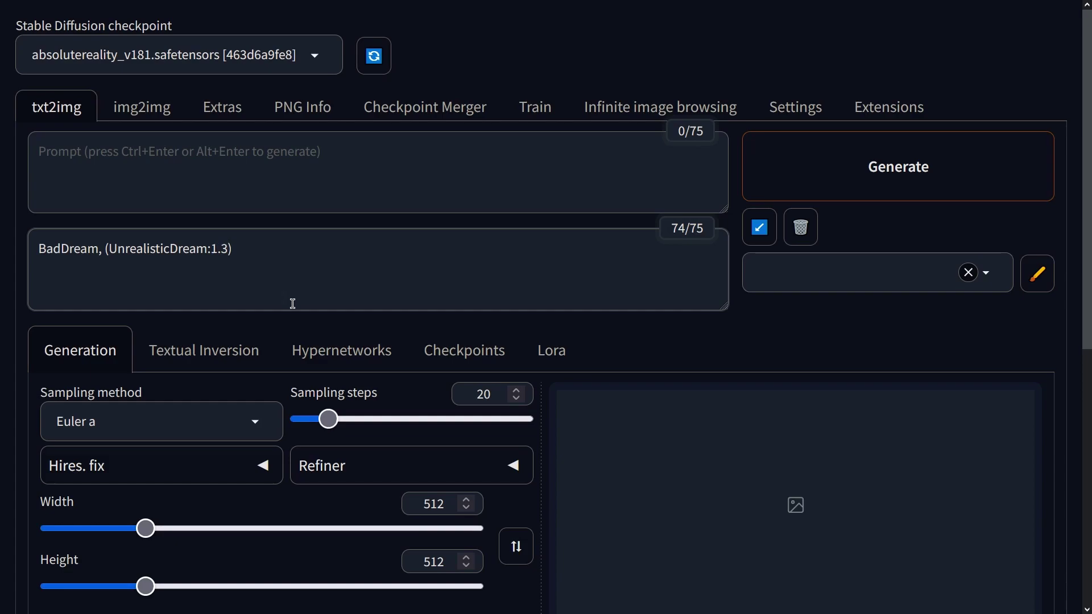